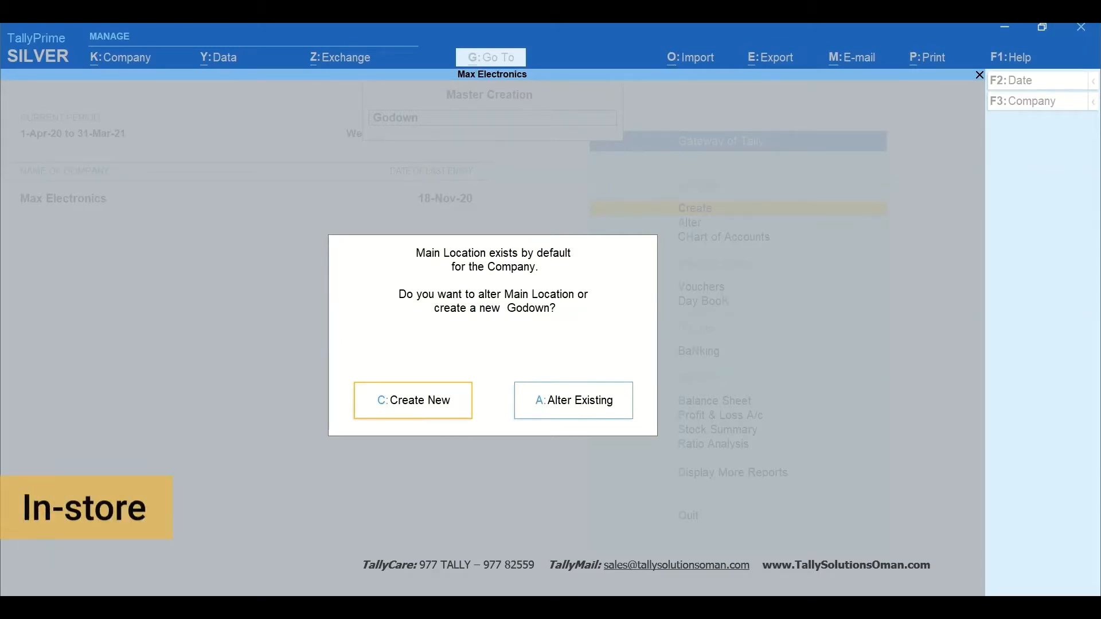
# Alter the existing Main Location godown, renaming it In-Store, and save the change
pyautogui.press('a')
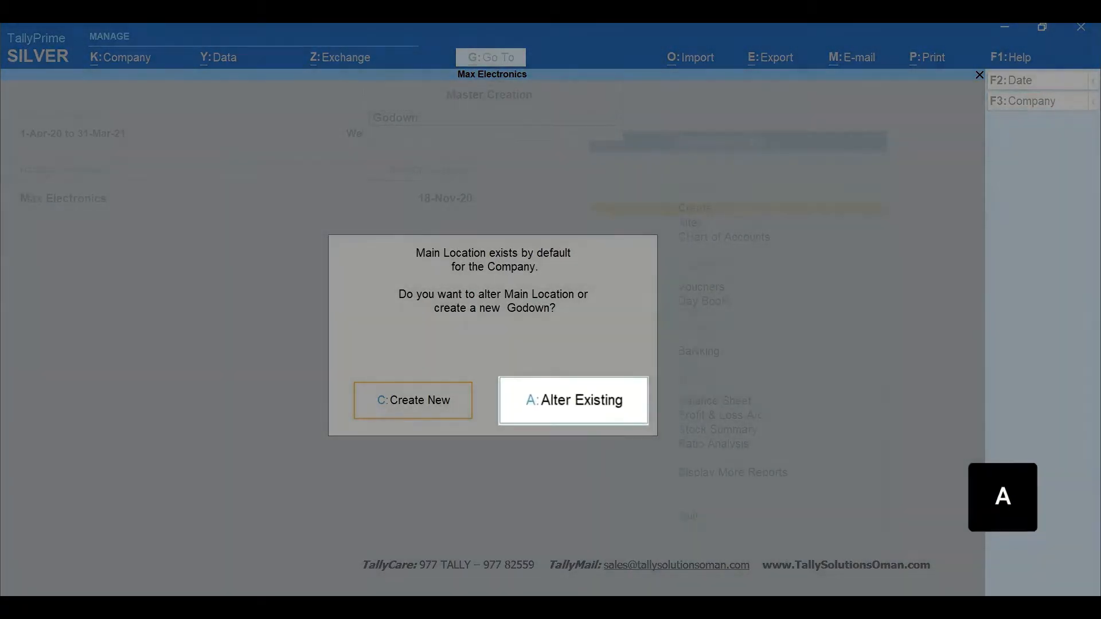
pyautogui.press('BackSpace')
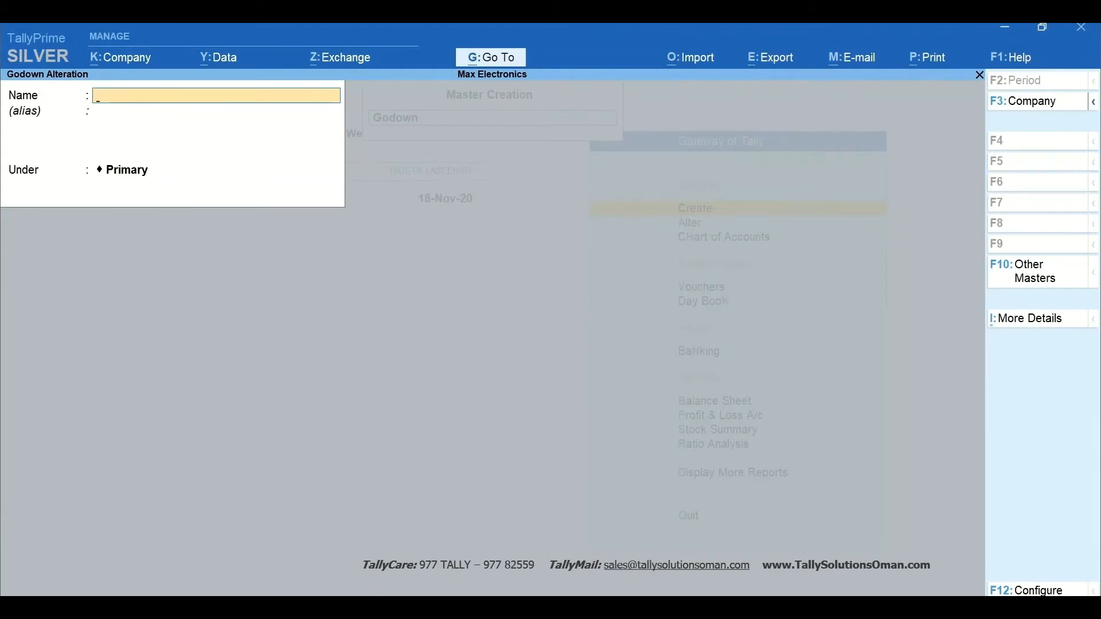
pyautogui.write('In-Store')
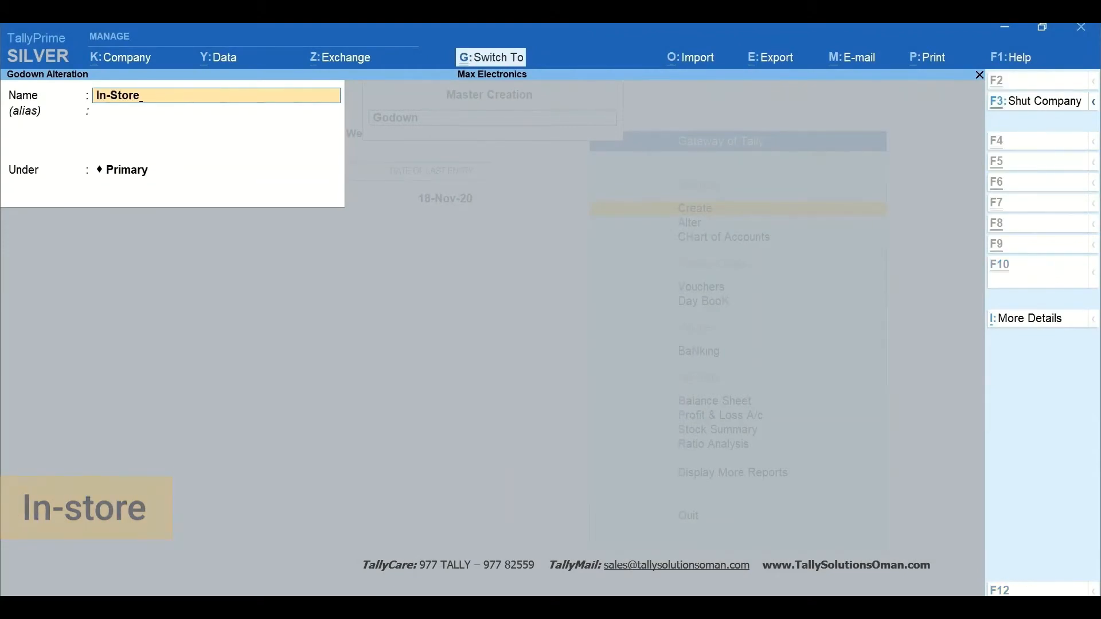
pyautogui.hotkey('ctrl', 'a')
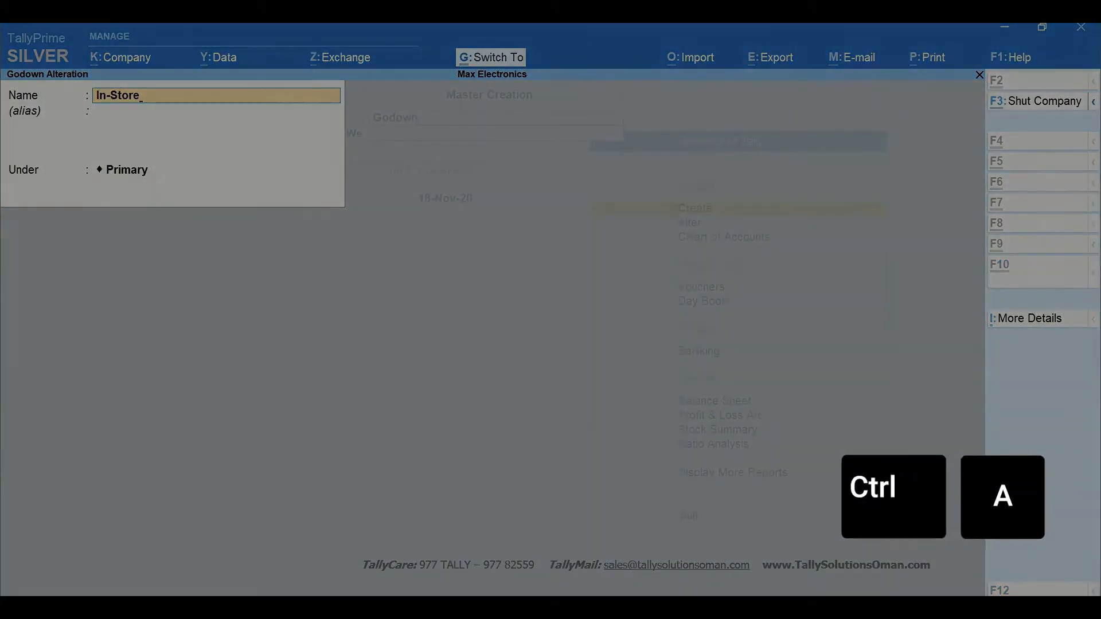
# Create a new godown named Warehouse under Primary, save it, and return to the Gateway of Tally
pyautogui.press('Return')
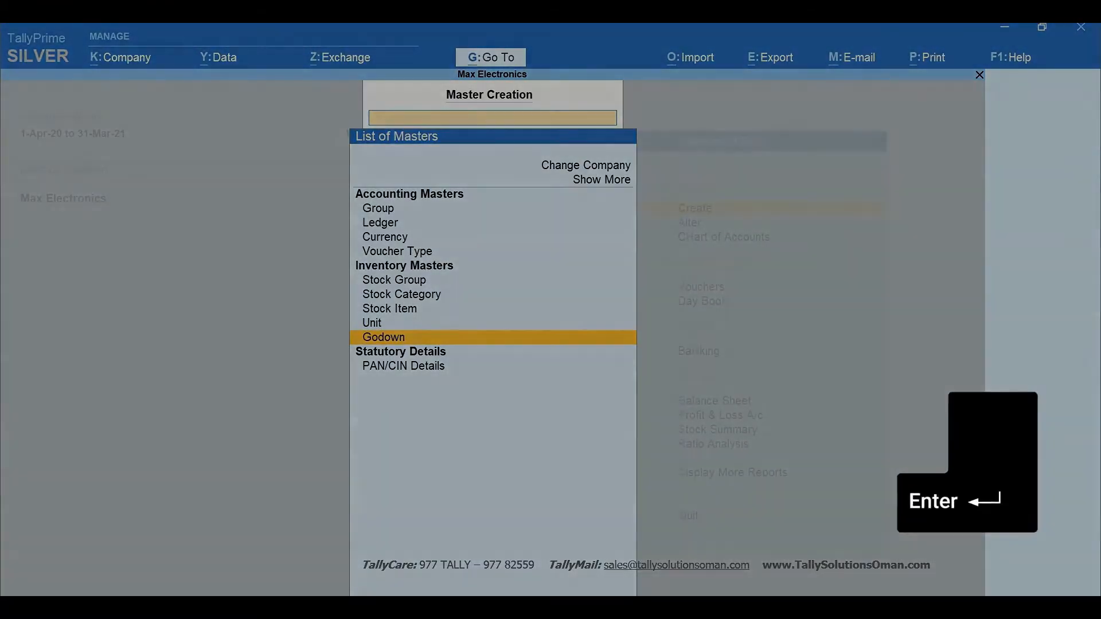
pyautogui.press('c')
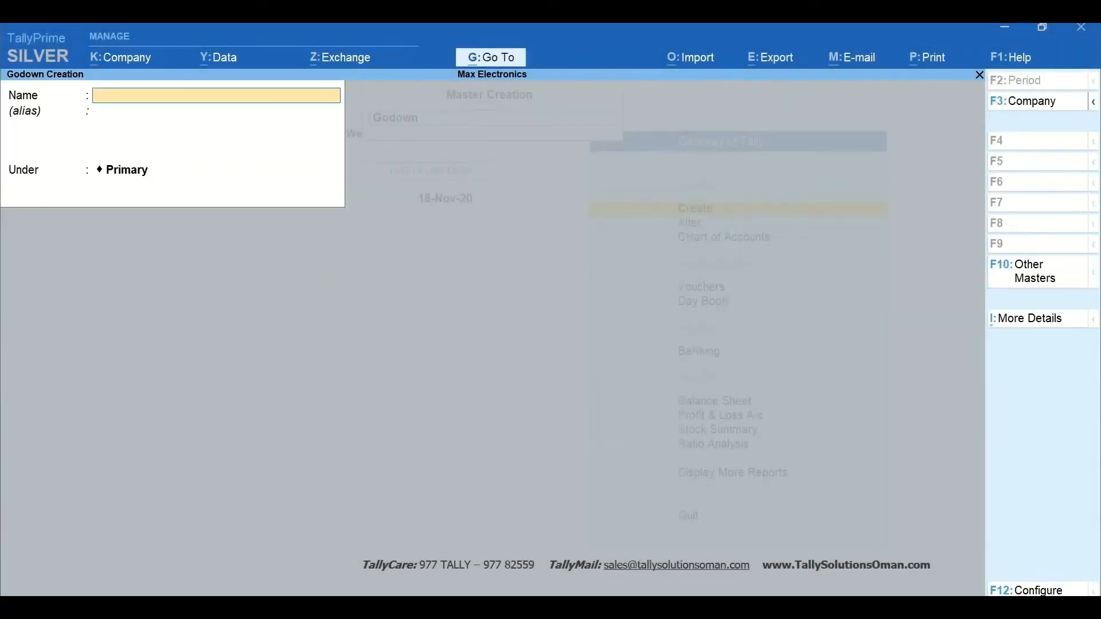
pyautogui.write('Ware')
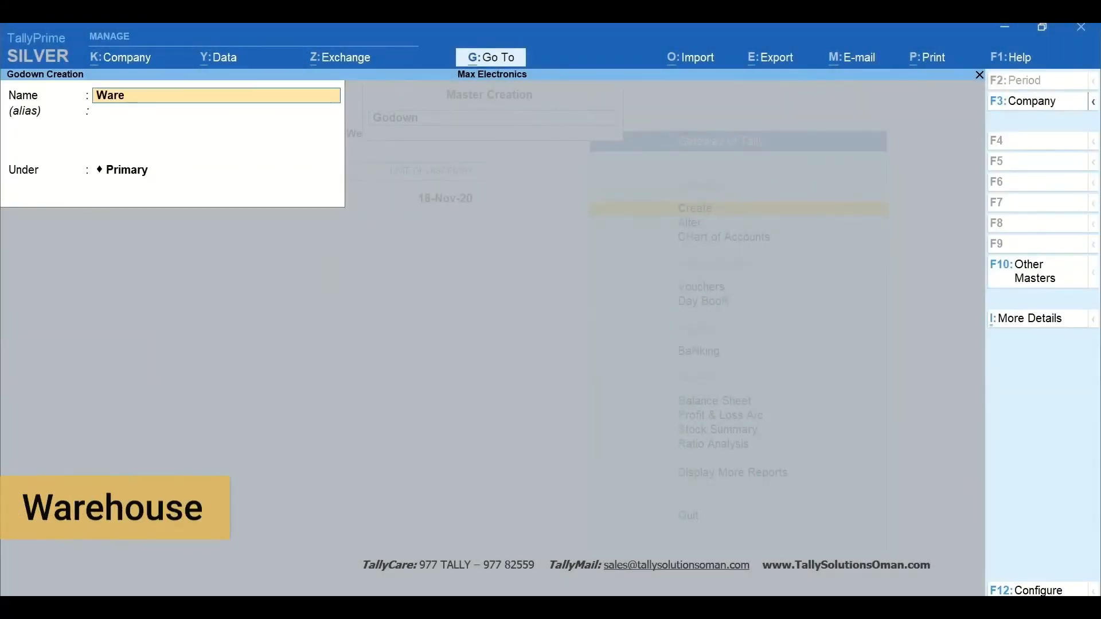
pyautogui.write('house')
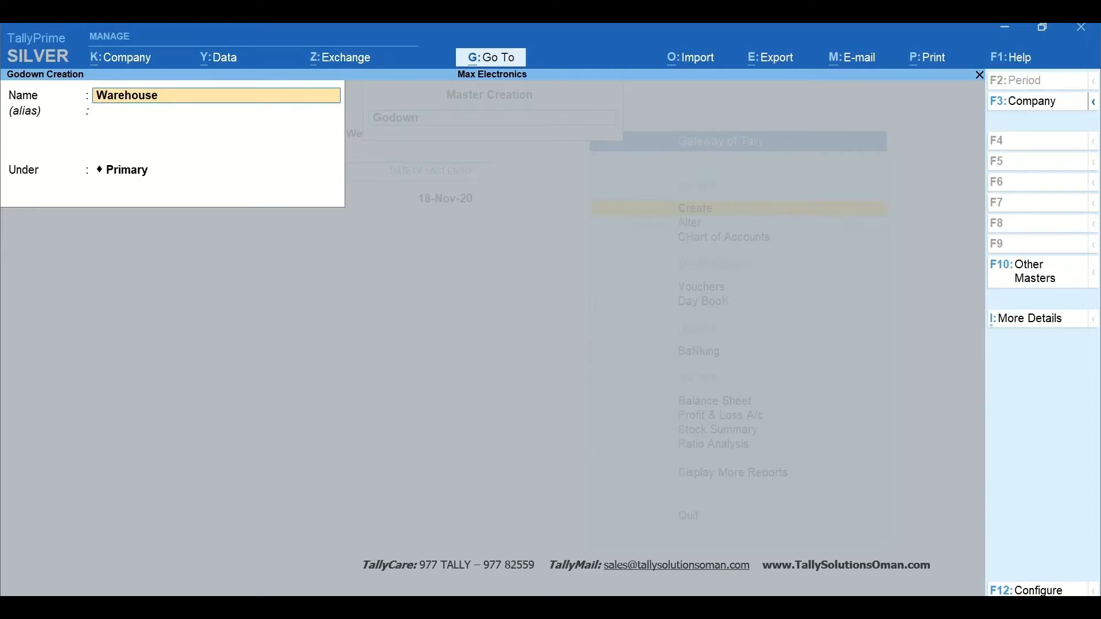
pyautogui.press('Return')
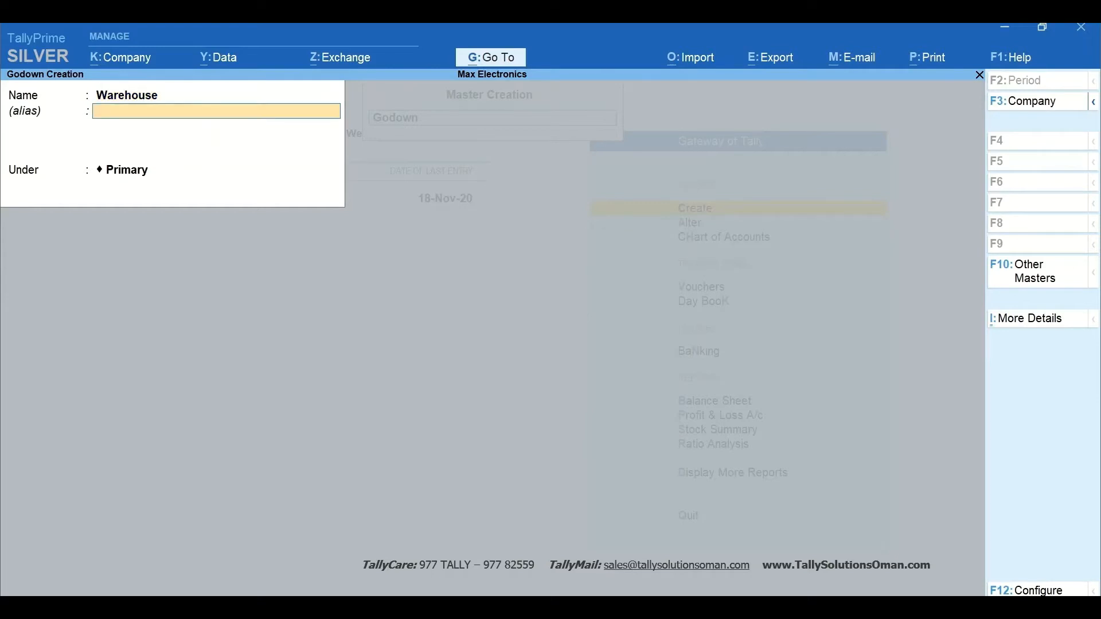
pyautogui.press('Return')
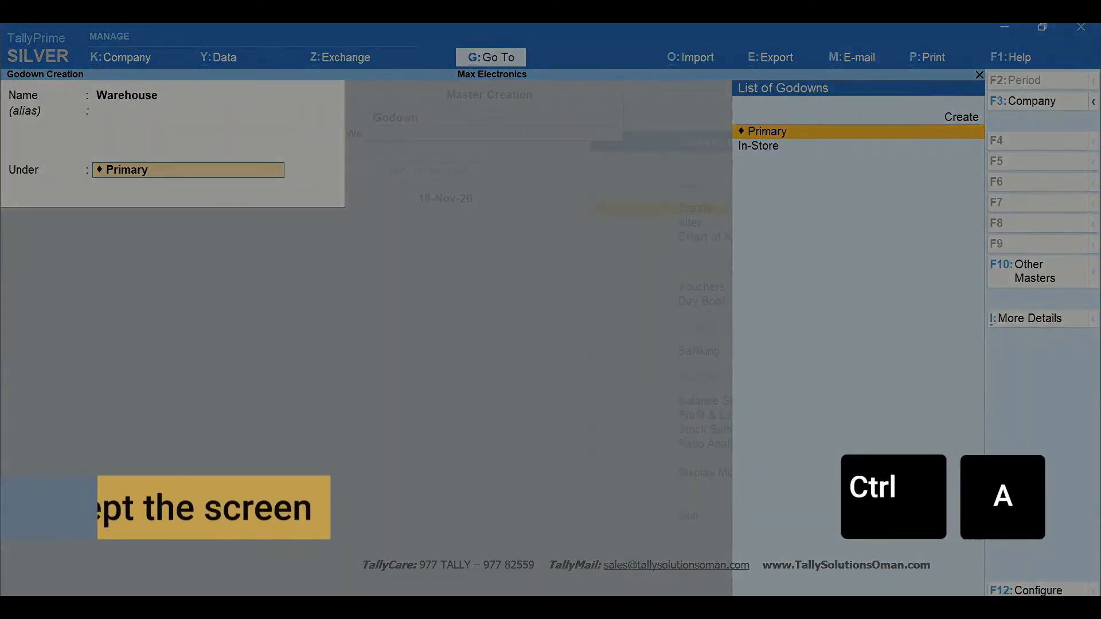
pyautogui.hotkey('ctrl', 'a')
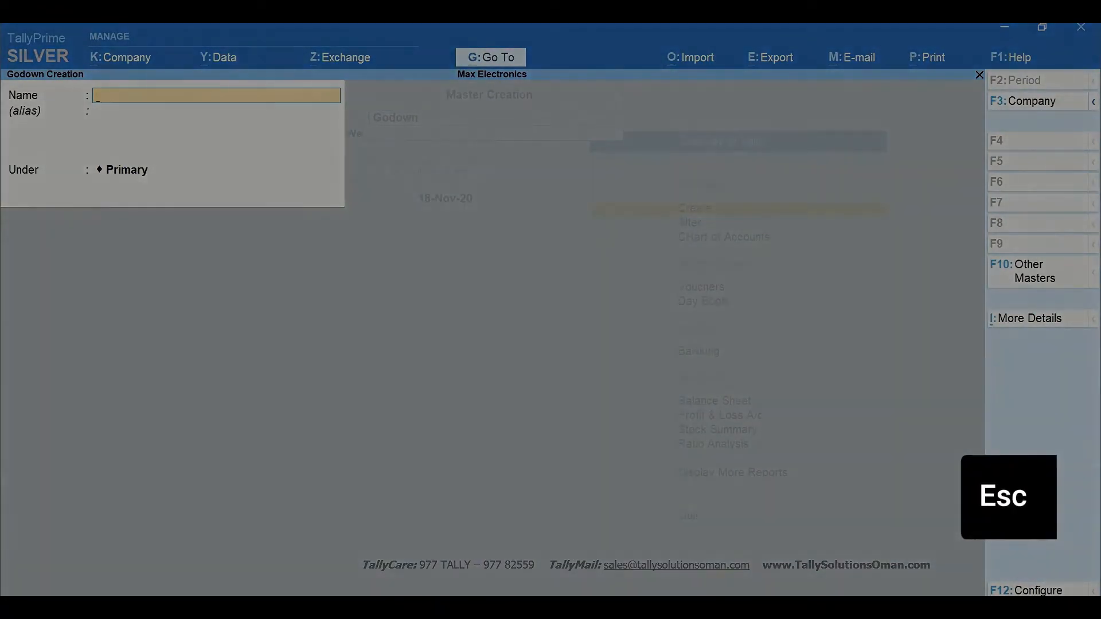
pyautogui.press('Escape')
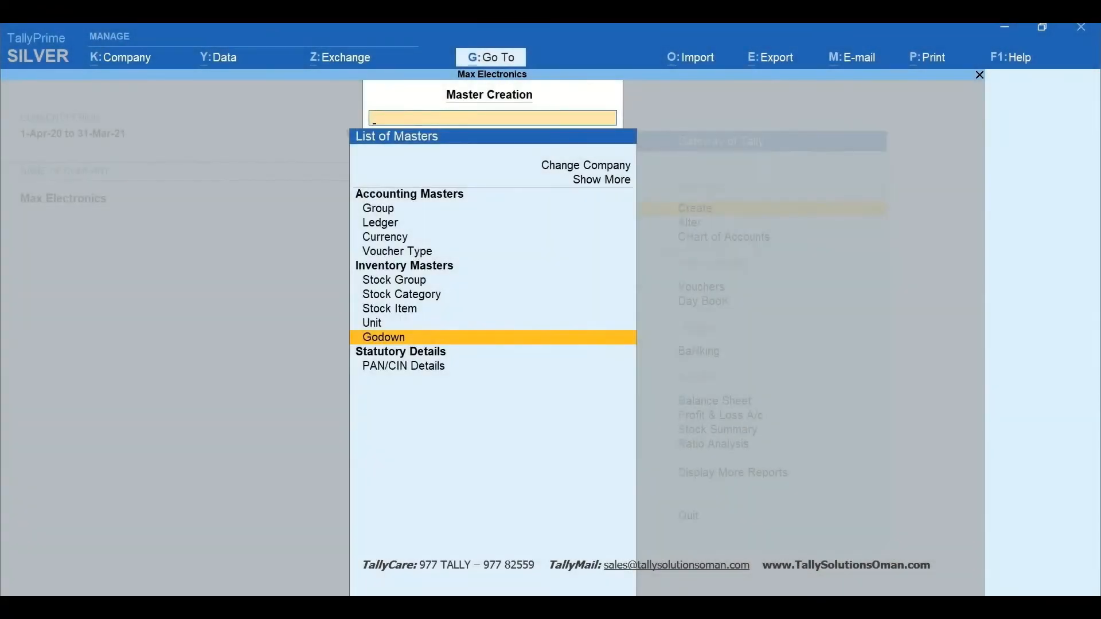
pyautogui.press('Escape')
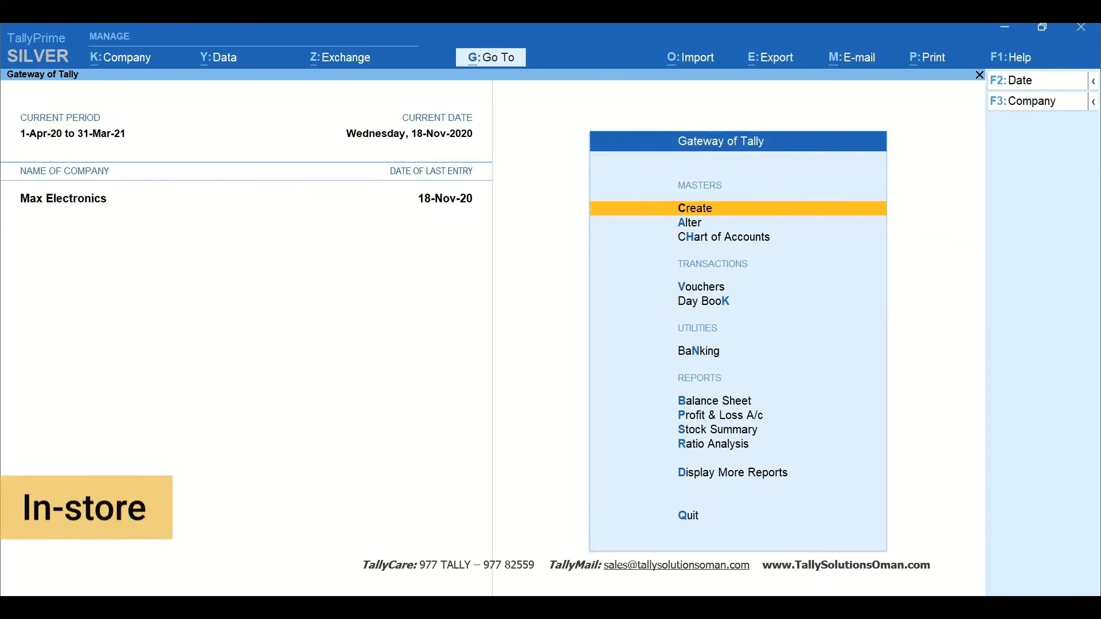
# Start a purchase voucher with supplier invoice number Ao/234, accepting the invoice date 18-Nov-20
pyautogui.press('v')
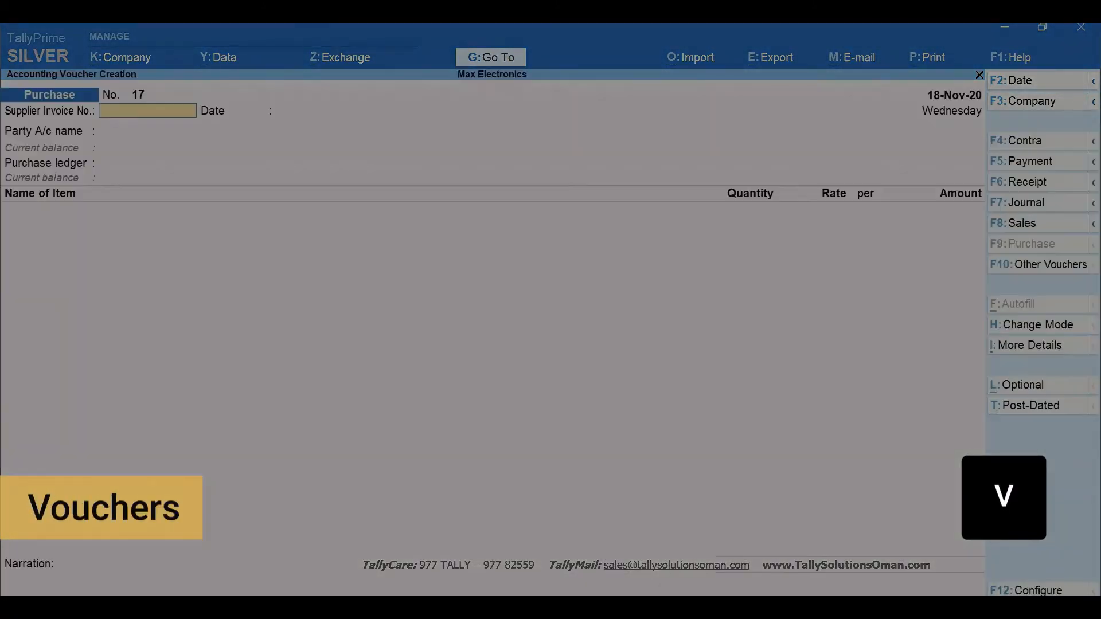
pyautogui.press('F9')
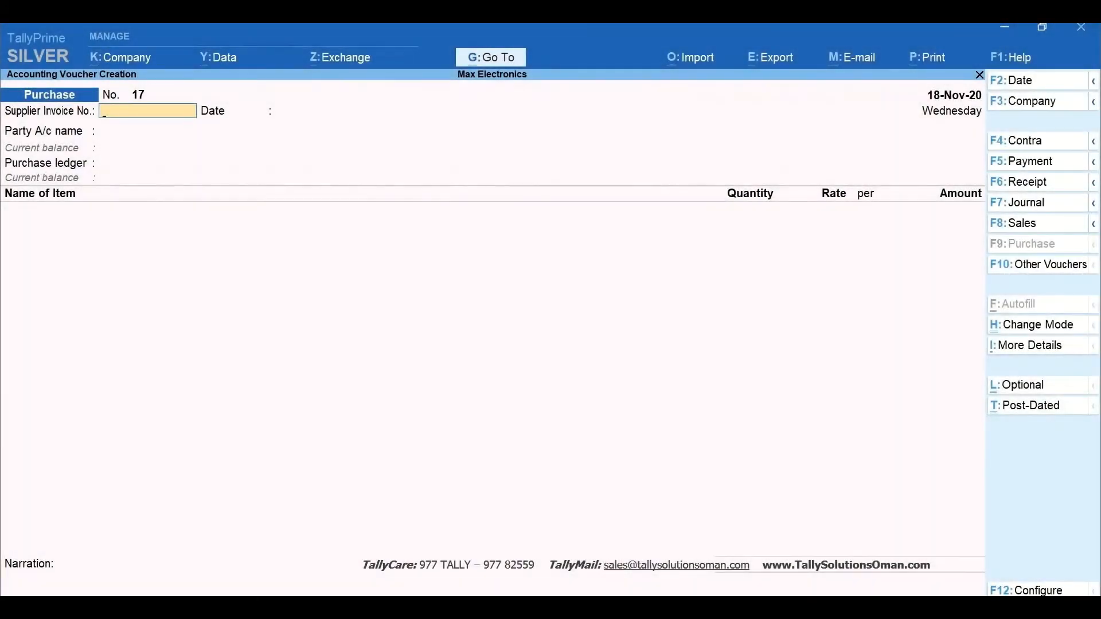
pyautogui.write('Ao/234')
pyautogui.press('Return')
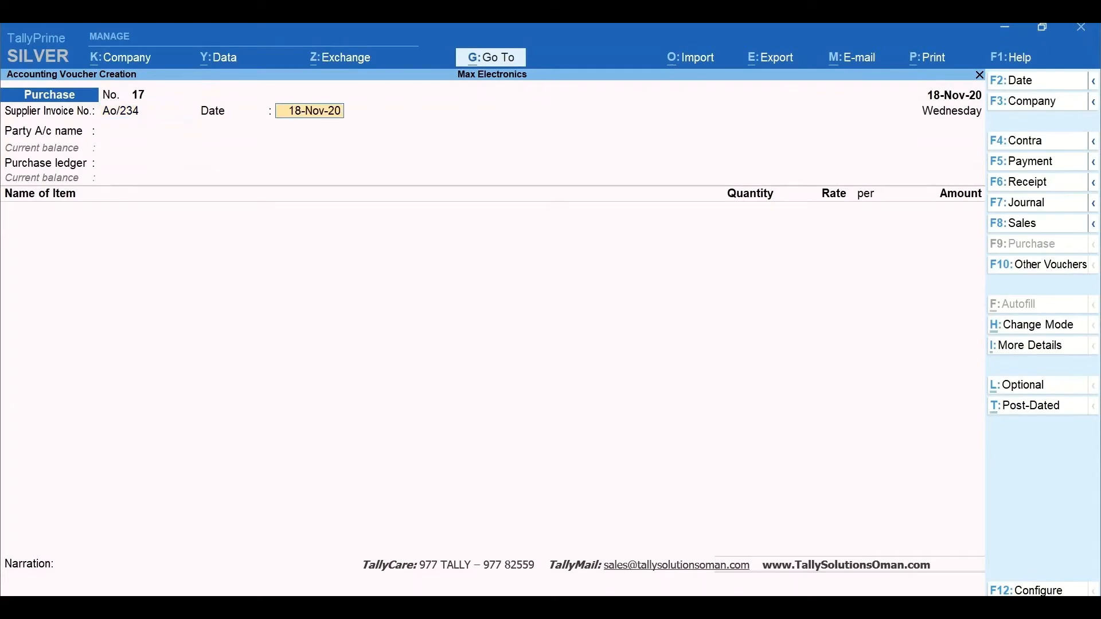
pyautogui.press('Return')
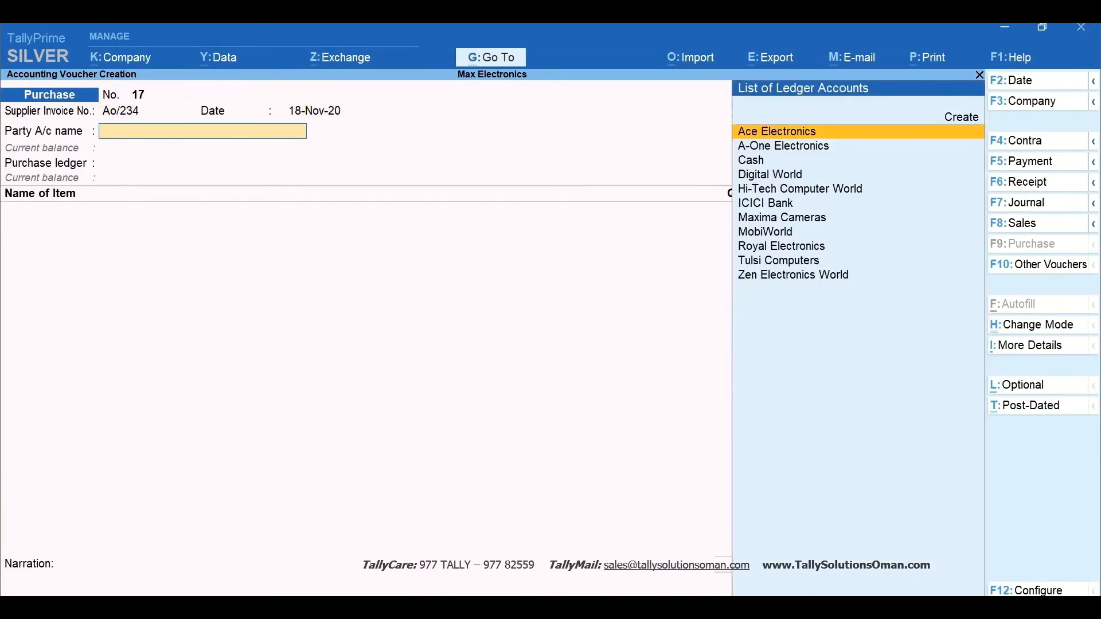
# Set A-One Electronics as the party, accept its receipt and party details, and choose Purchases as the purchase ledger
pyautogui.press('Down')
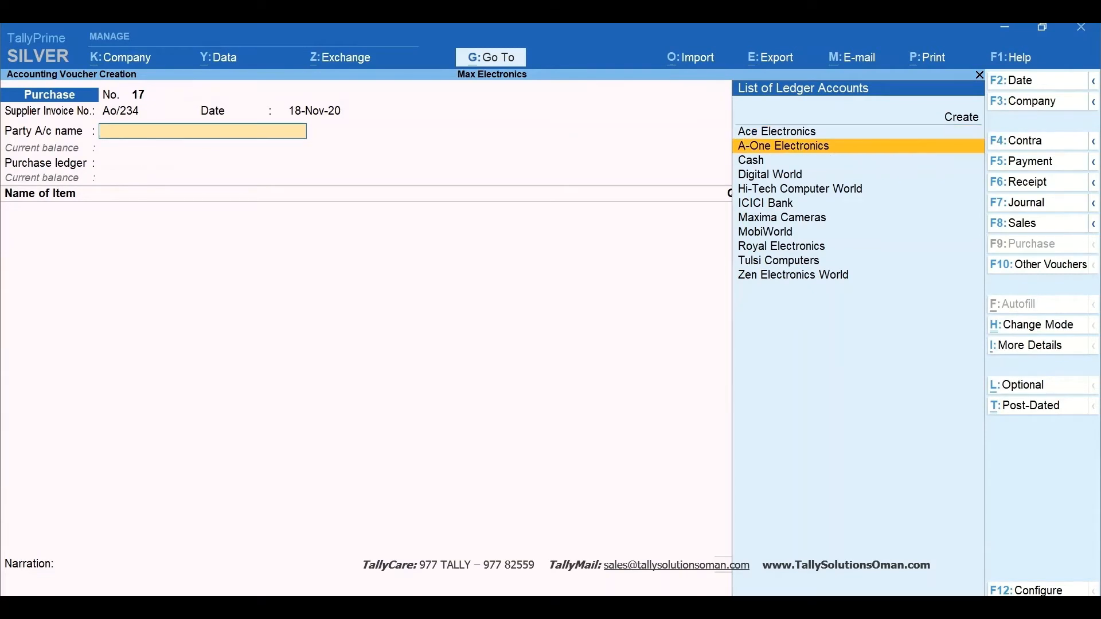
pyautogui.press('Return')
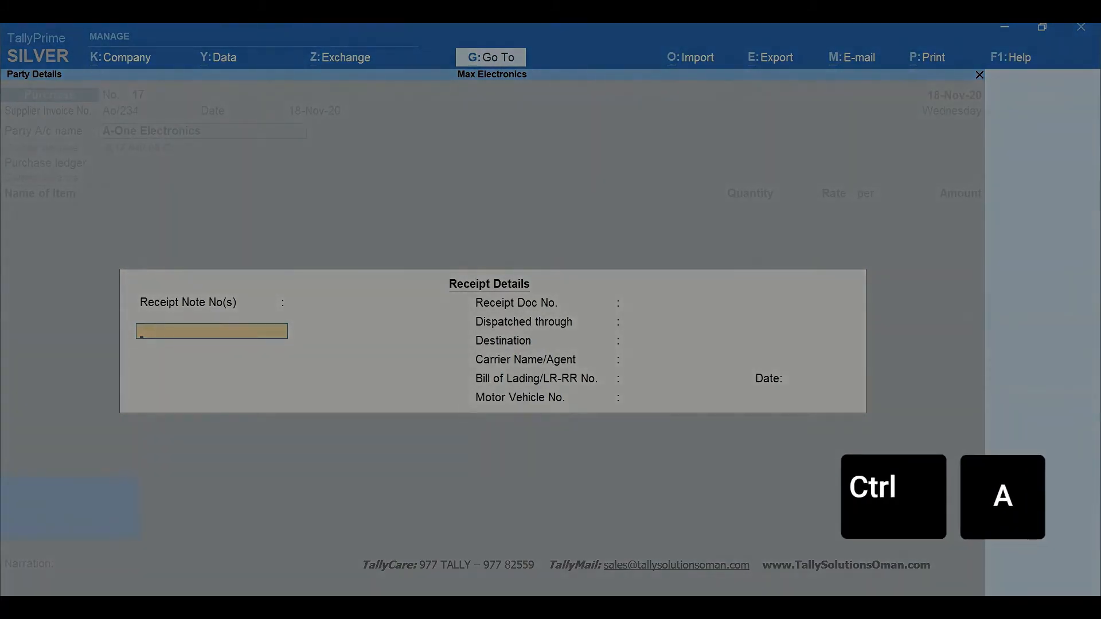
pyautogui.hotkey('ctrl', 'a')
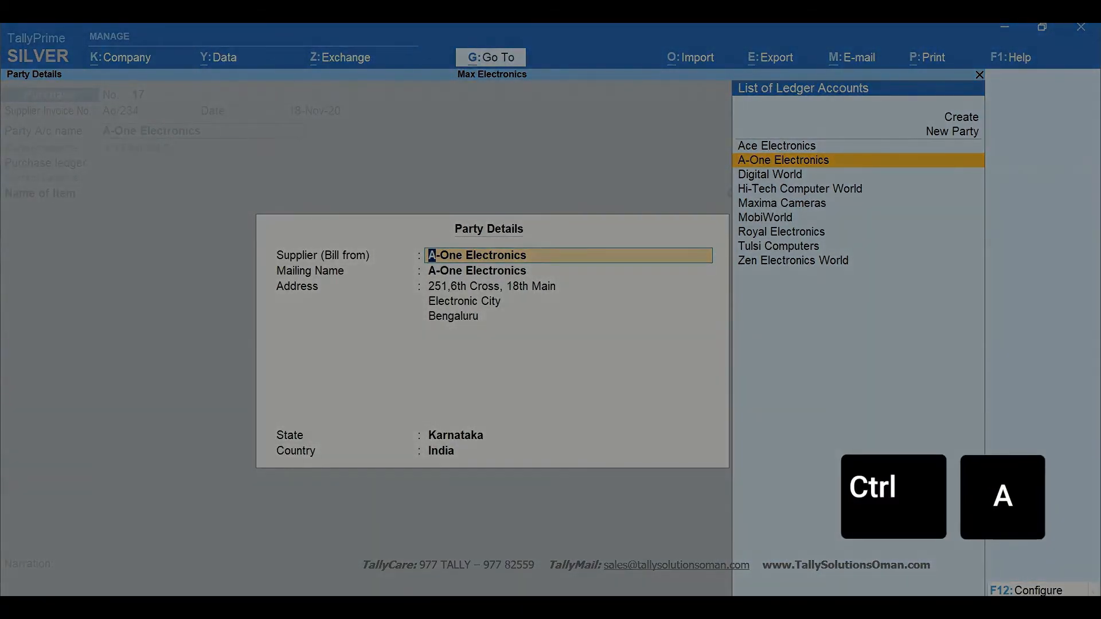
pyautogui.hotkey('ctrl', 'a')
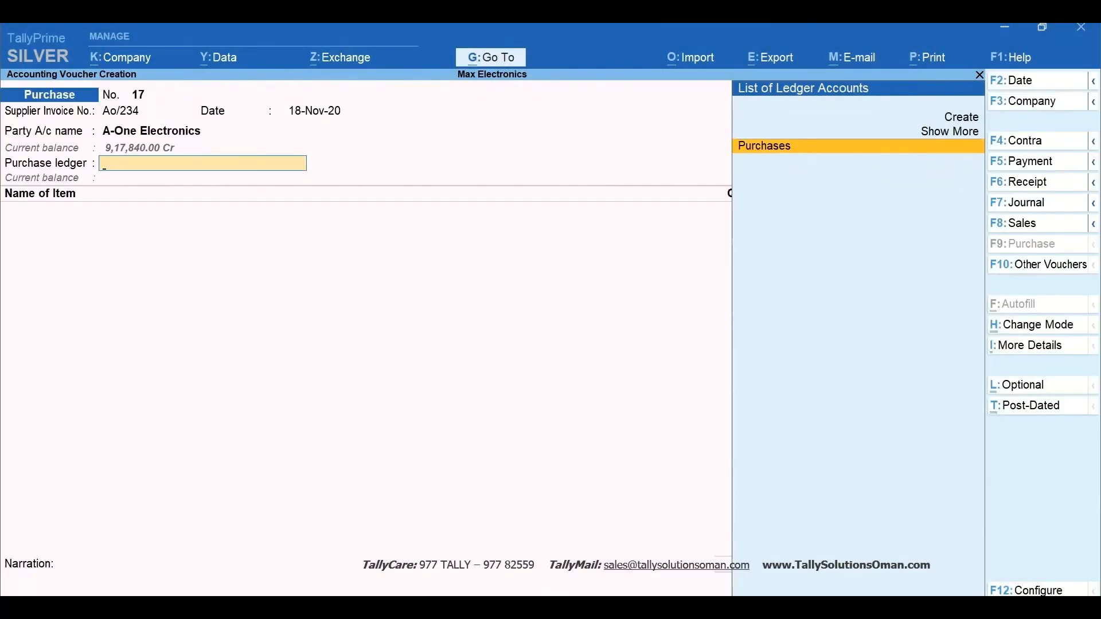
pyautogui.press('Return')
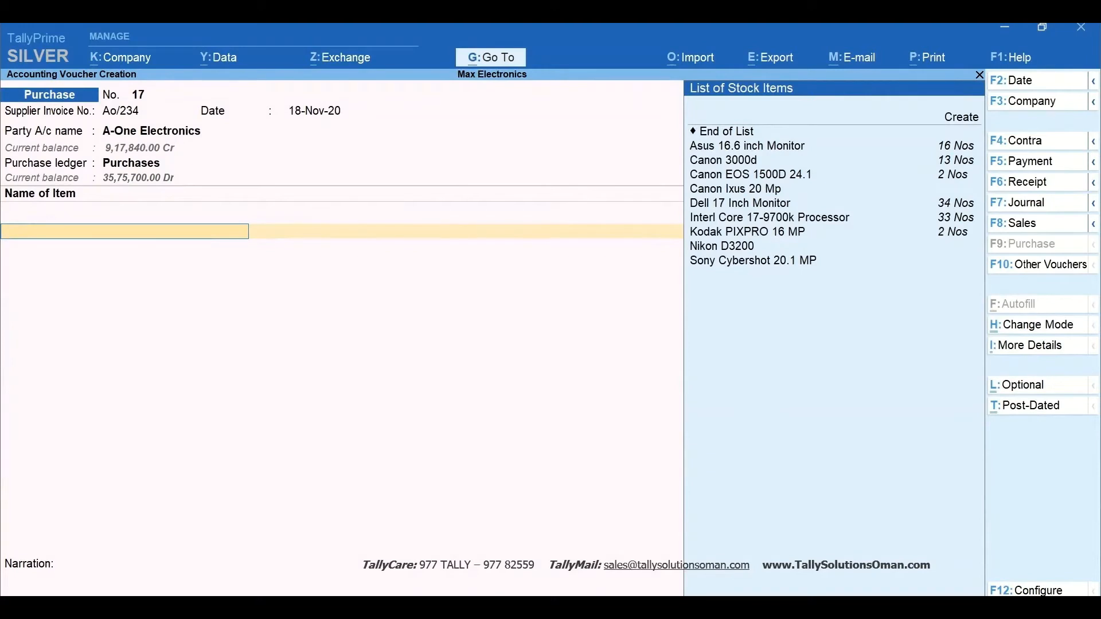
# Add the Asus 16.6 inch Monitor to the purchase and allocate 10 Nos to the Warehouse godown, keeping the suggested rate
pyautogui.press('Down')
pyautogui.press('Down')
pyautogui.press('Down')
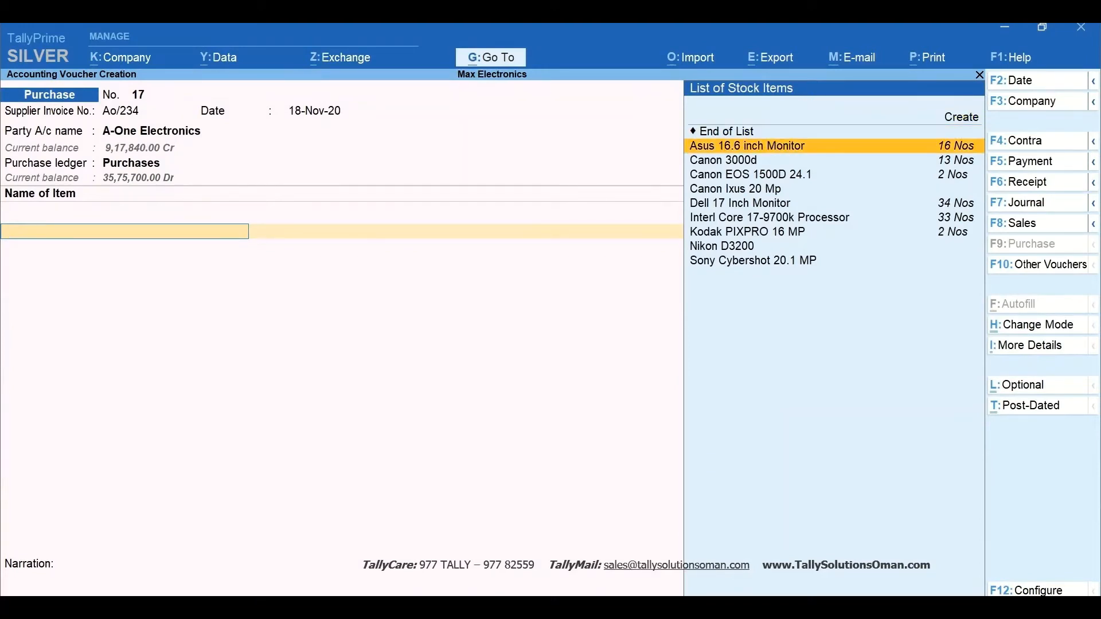
pyautogui.press('Return')
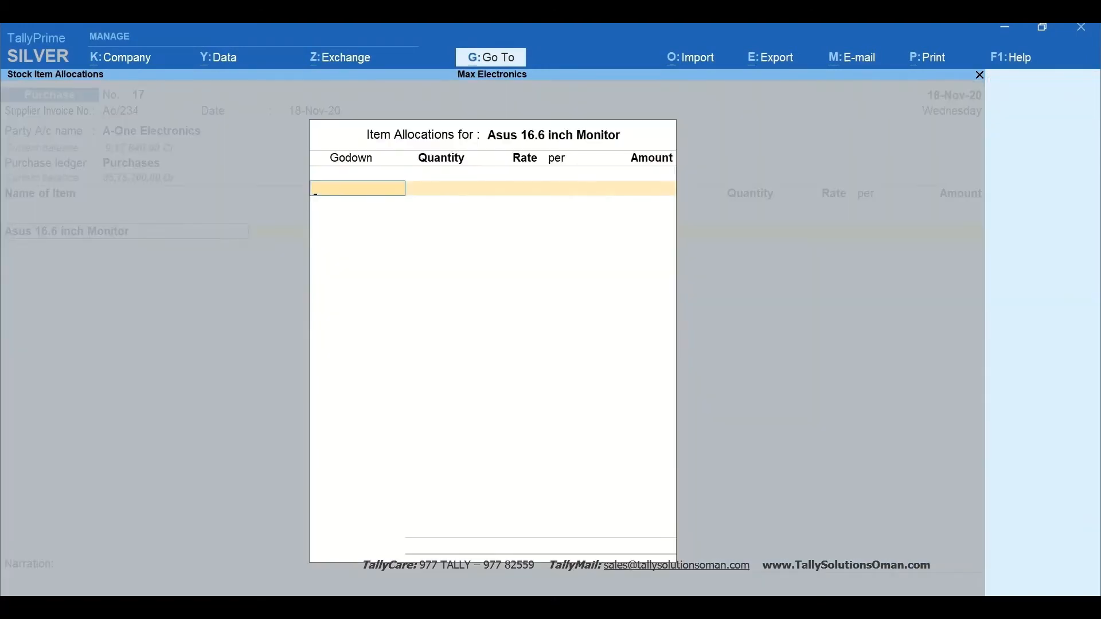
pyautogui.press('space')
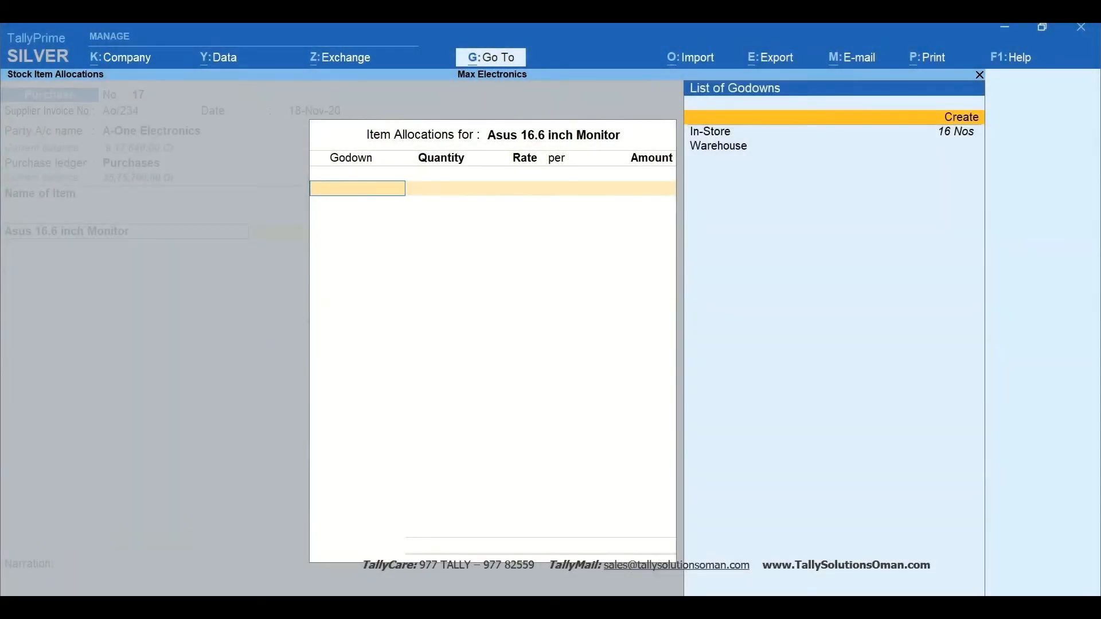
pyautogui.press('Down')
pyautogui.press('Down')
pyautogui.press('Return')
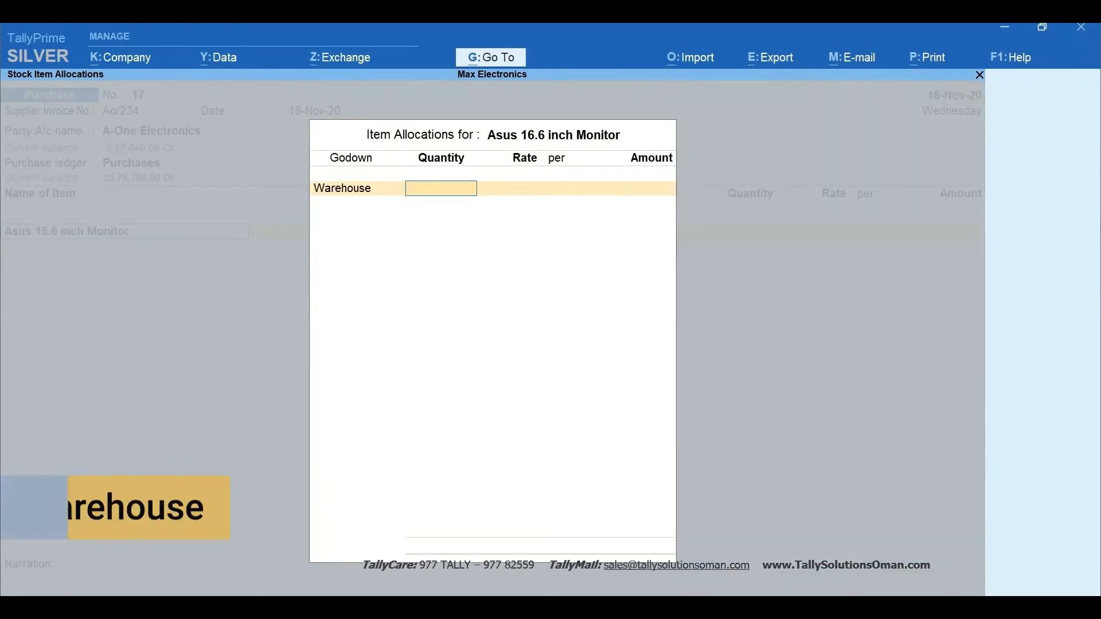
pyautogui.write('10')
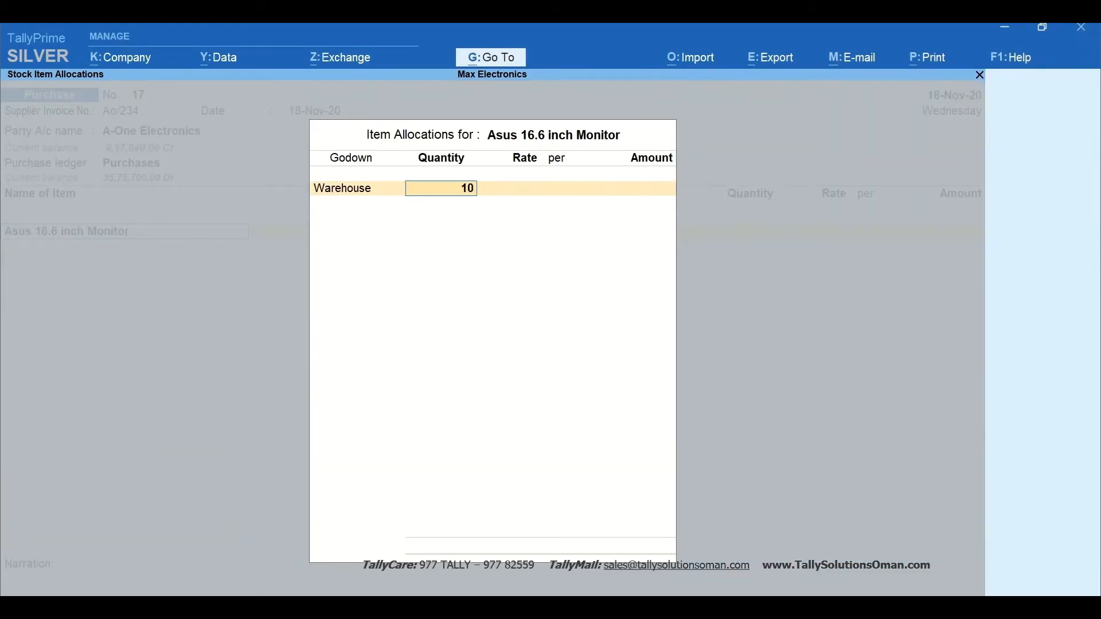
pyautogui.press('Return')
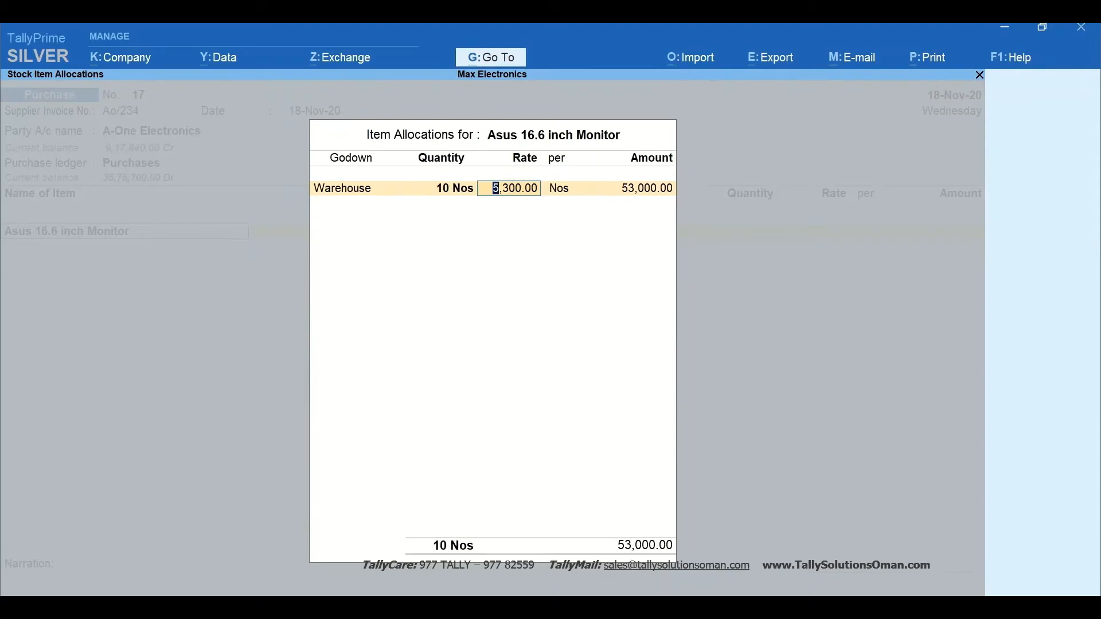
pyautogui.press('Return')
# Allocate another 5 Nos of the monitor to the In-Store godown at the suggested rate and finish the item allocations
pyautogui.press('Down')
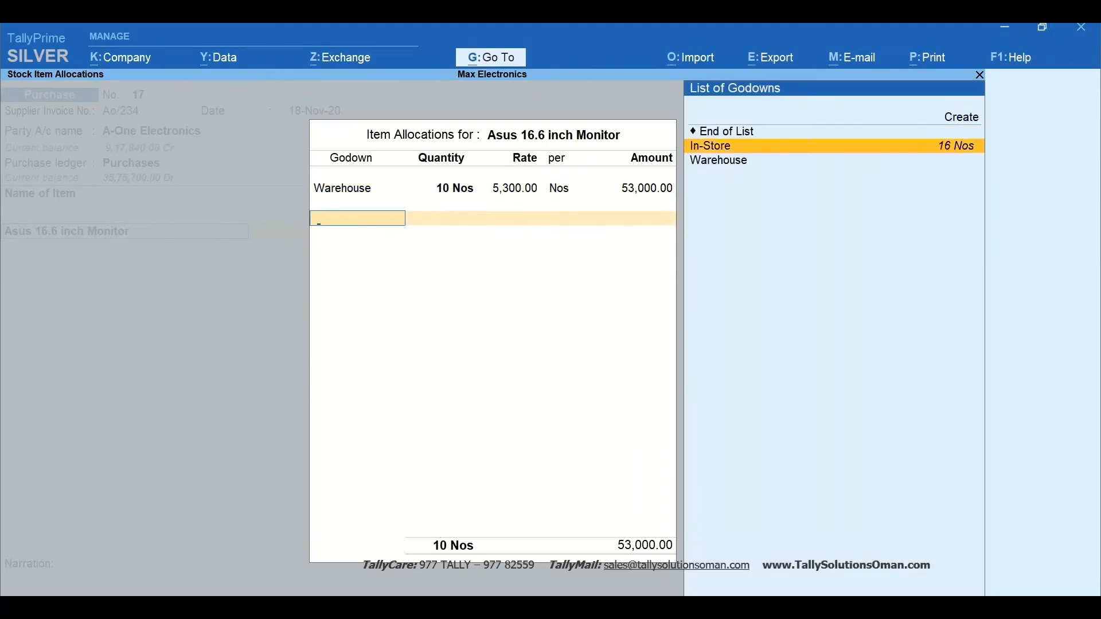
pyautogui.press('Return')
pyautogui.write('5')
pyautogui.press('Return')
pyautogui.press('Return')
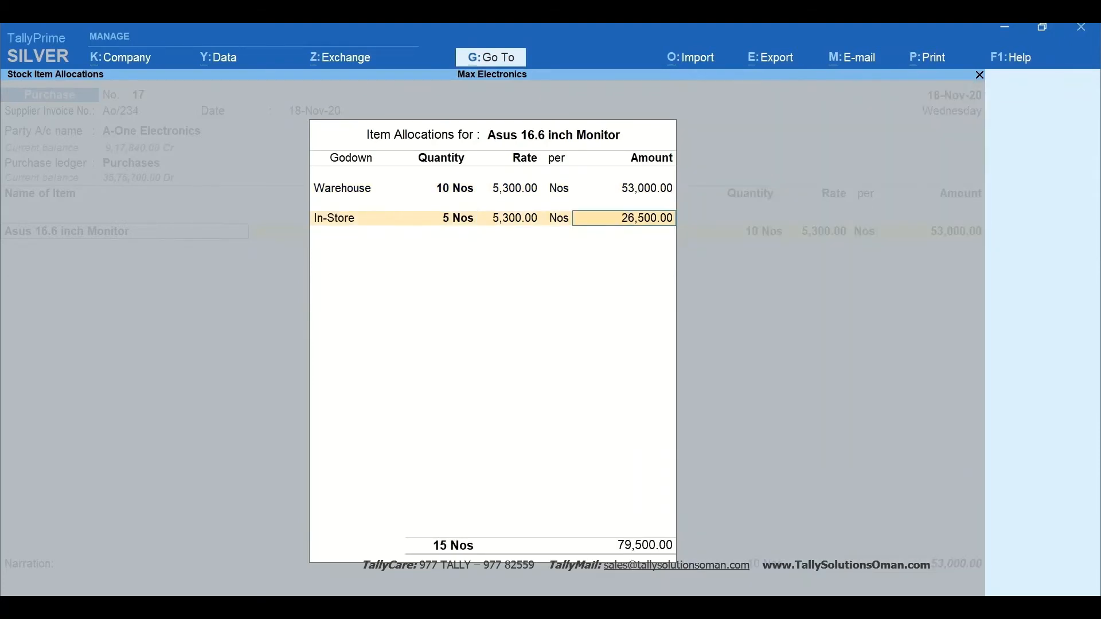
pyautogui.press('Return')
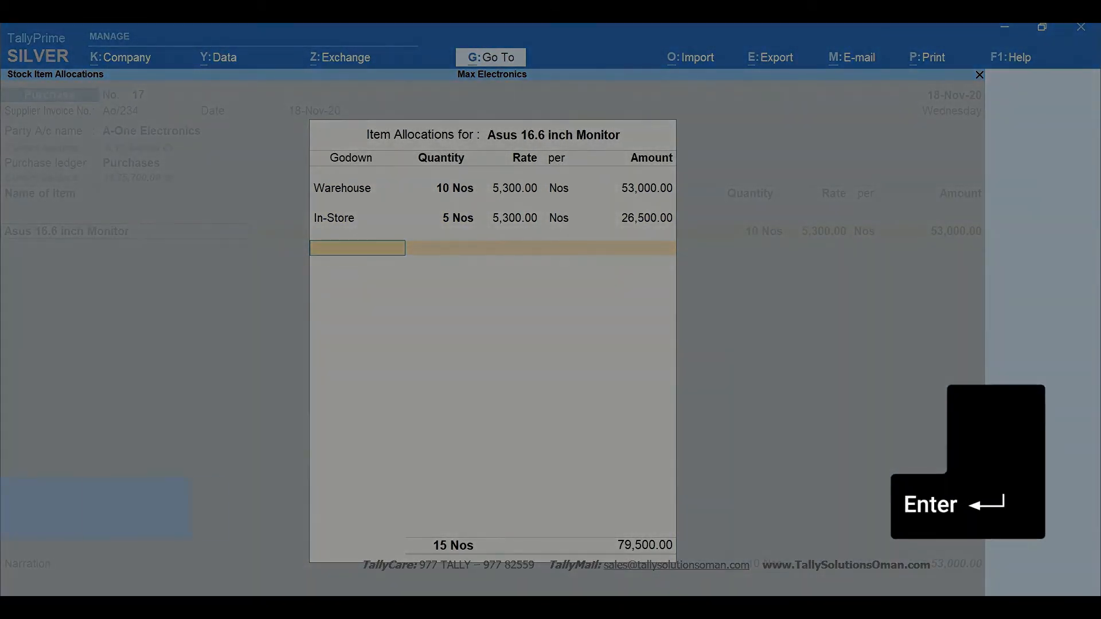
pyautogui.press('Return')
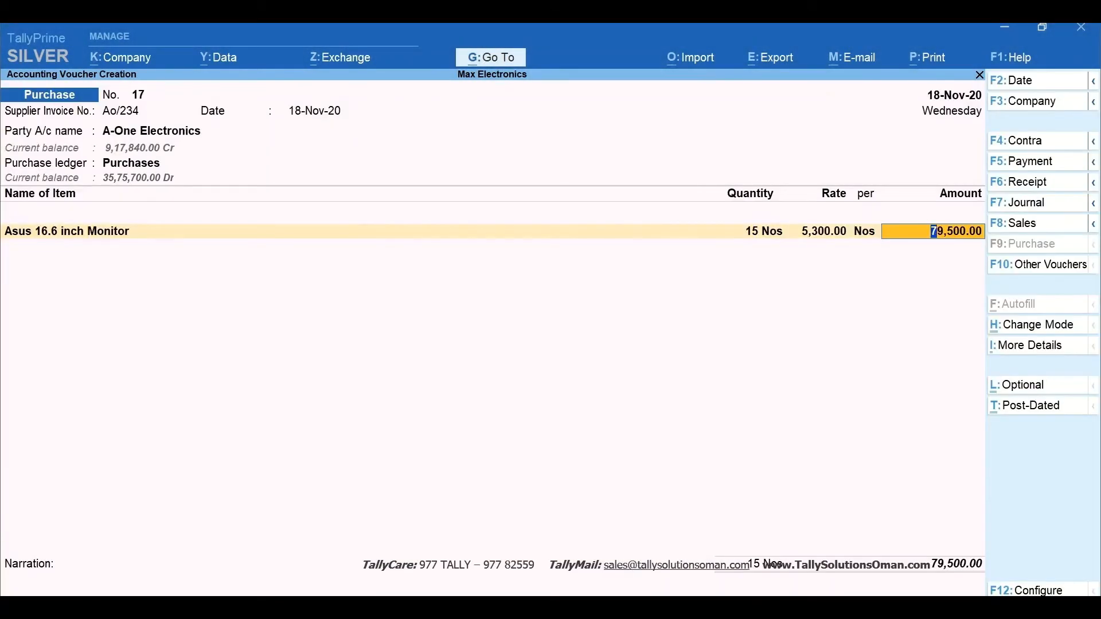
# Accept the item amount, end the item and ledger lists without a narration, and save the purchase voucher
pyautogui.press('Return')
pyautogui.press('Return')
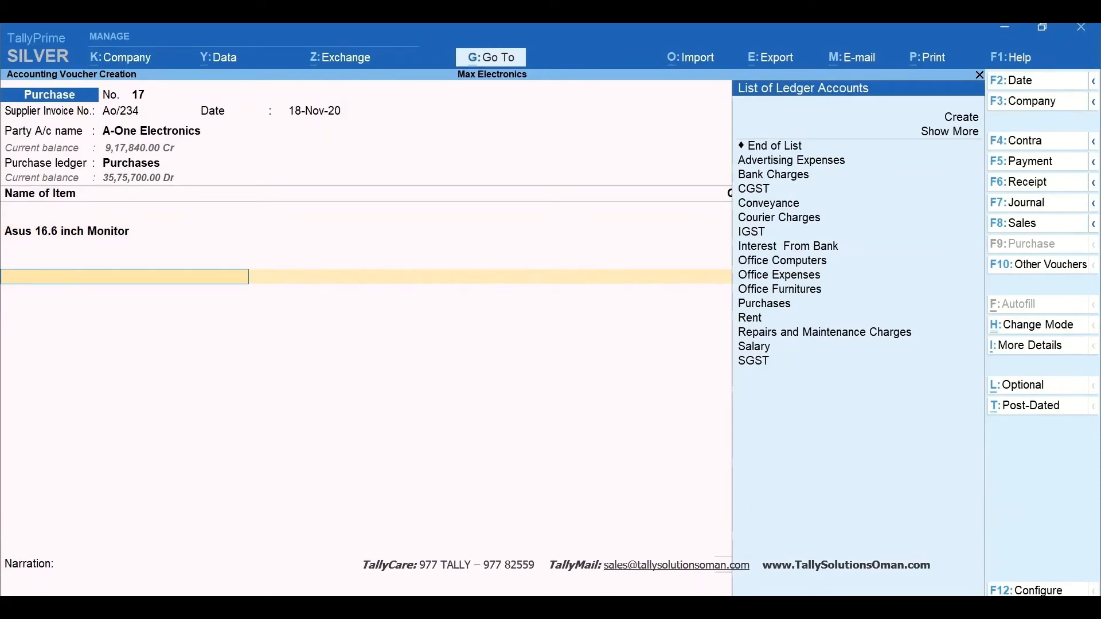
pyautogui.press('Return')
pyautogui.press('Return')
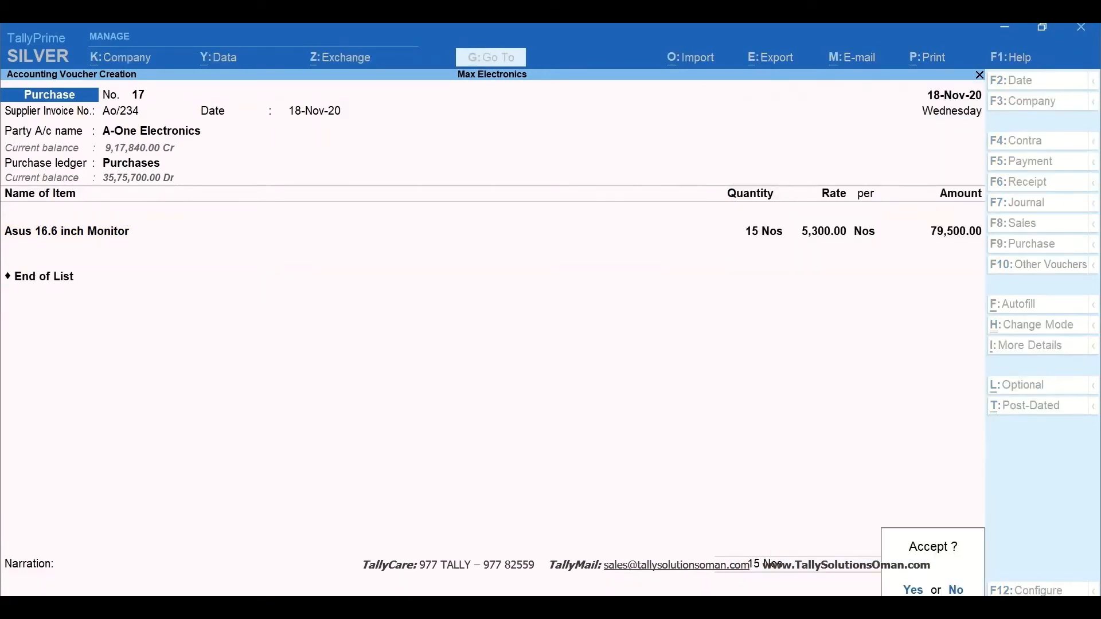
pyautogui.press('Return')
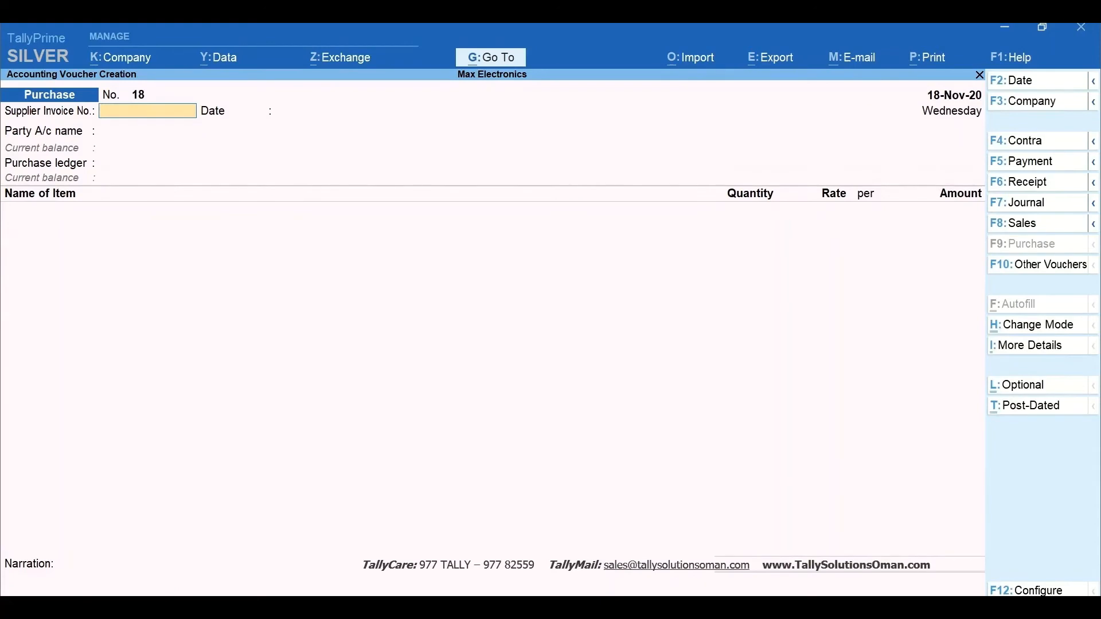
# Switch to a new sales voucher and set its date to 19-11-2020
pyautogui.press('F8')
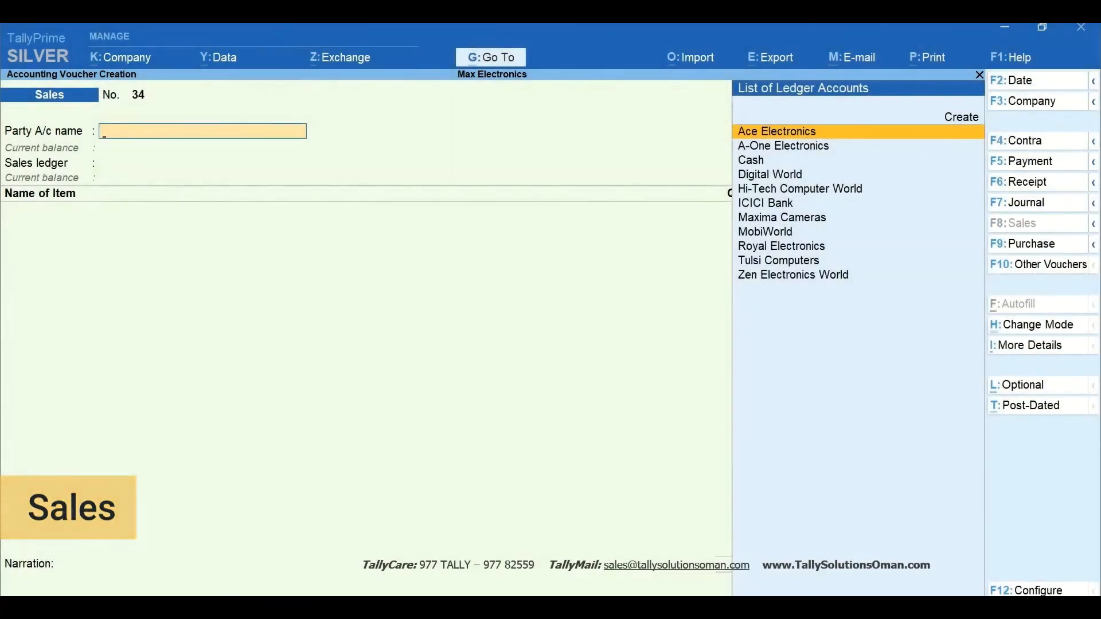
pyautogui.press('F2')
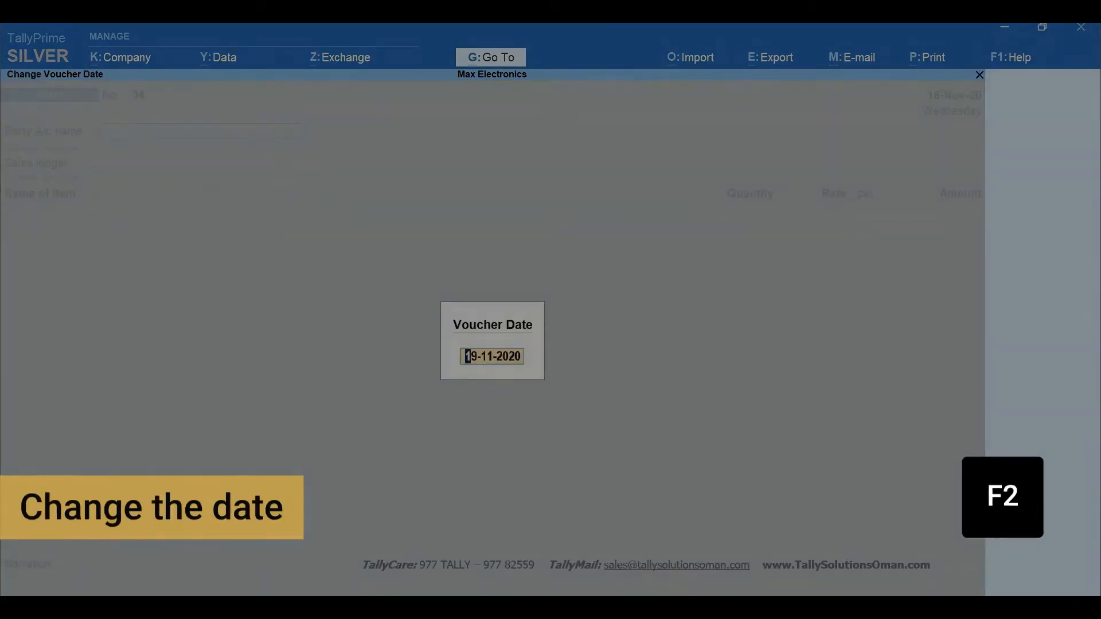
pyautogui.press('Return')
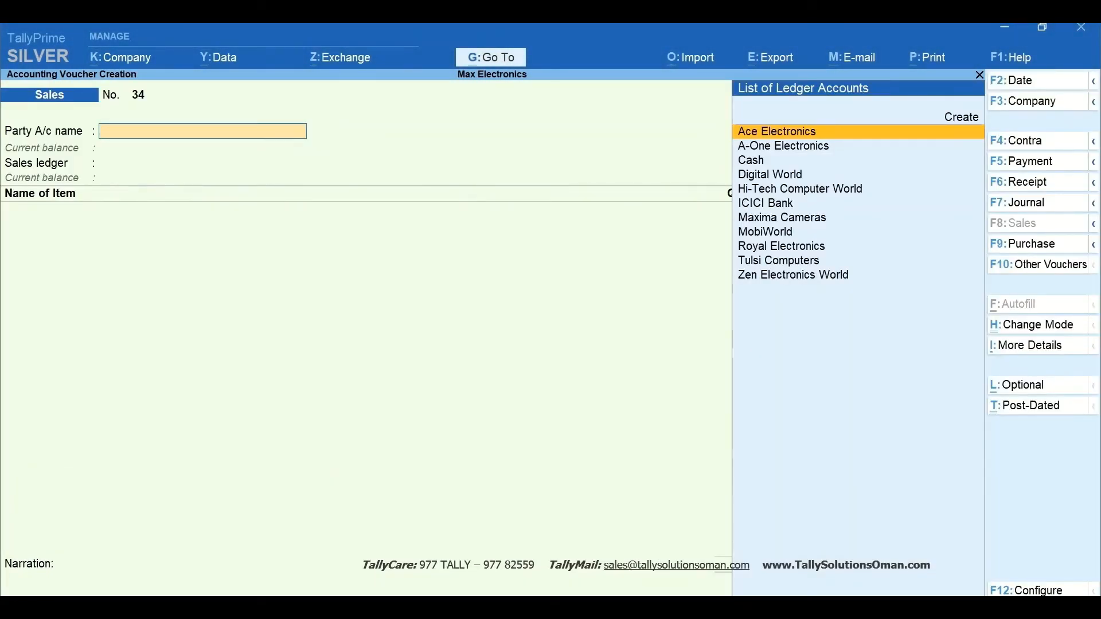
# Set Ace Electronics as the party, accept its dispatch and party details, and choose Sales as the sales ledger
pyautogui.press('Return')
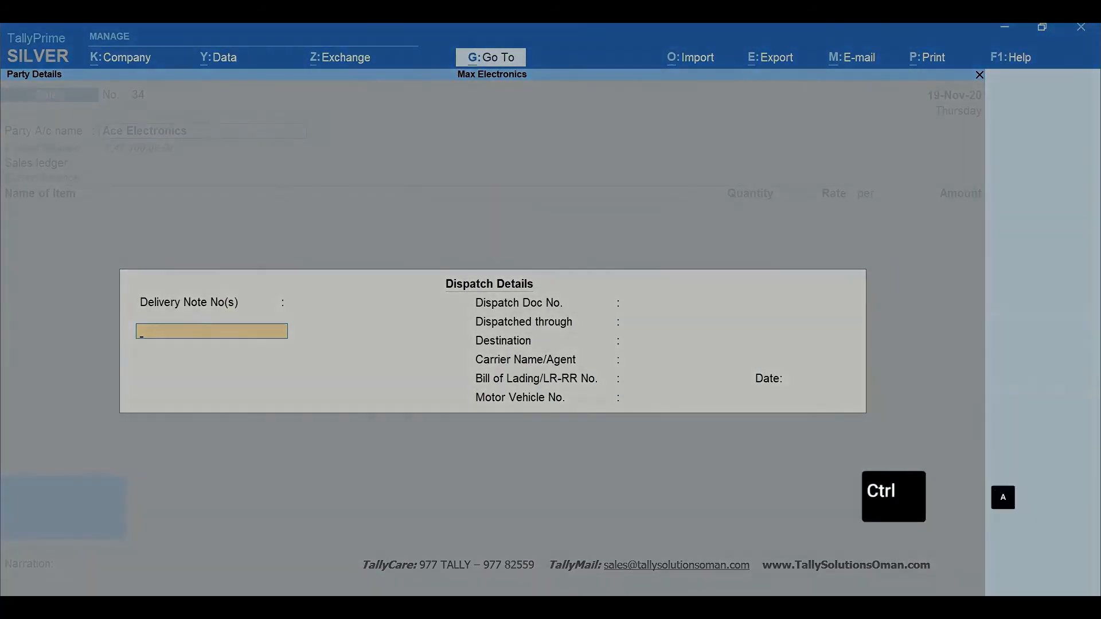
pyautogui.hotkey('ctrl', 'a')
pyautogui.hotkey('ctrl', 'a')
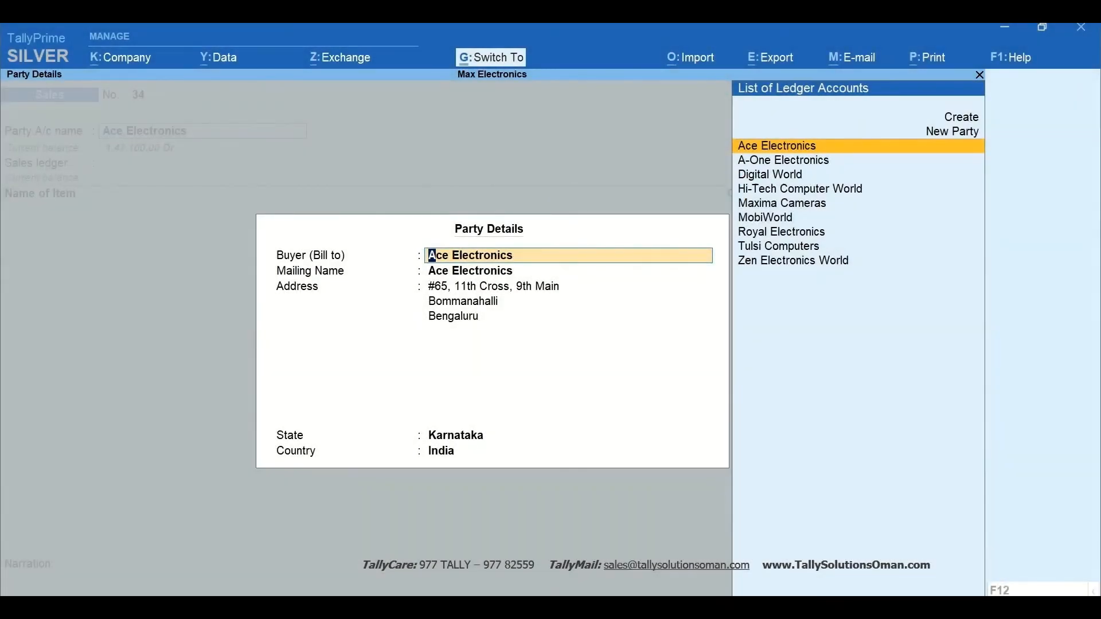
pyautogui.hotkey('ctrl', 'a')
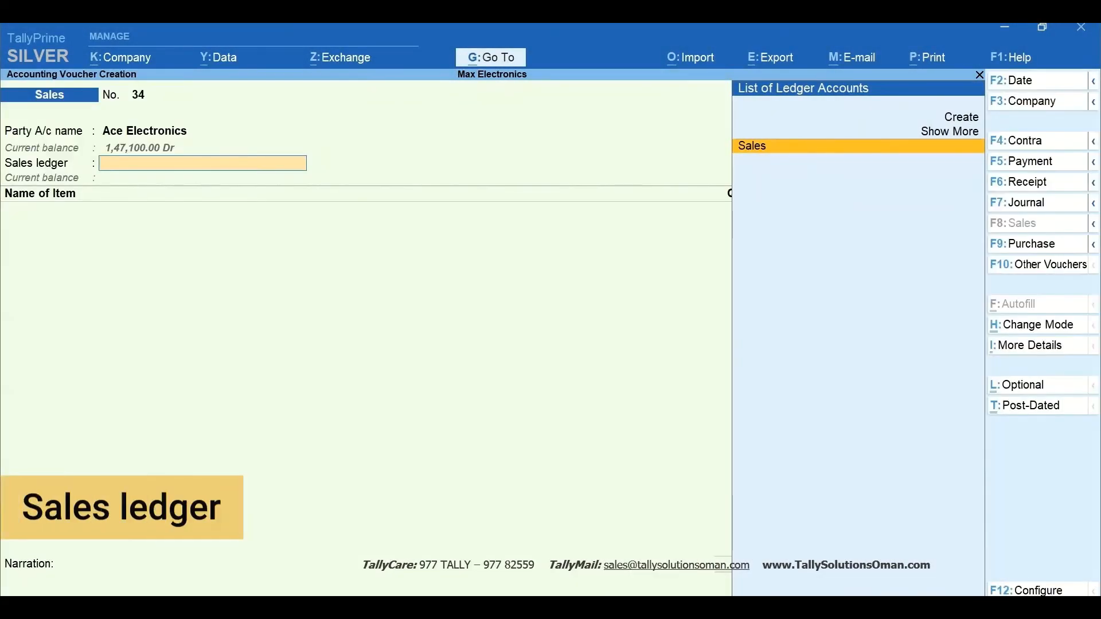
pyautogui.press('Return')
# Add the Asus 16.6 inch Monitor without an order and allocate 2 Nos from the In-Store godown at the suggested rate
pyautogui.write('As')
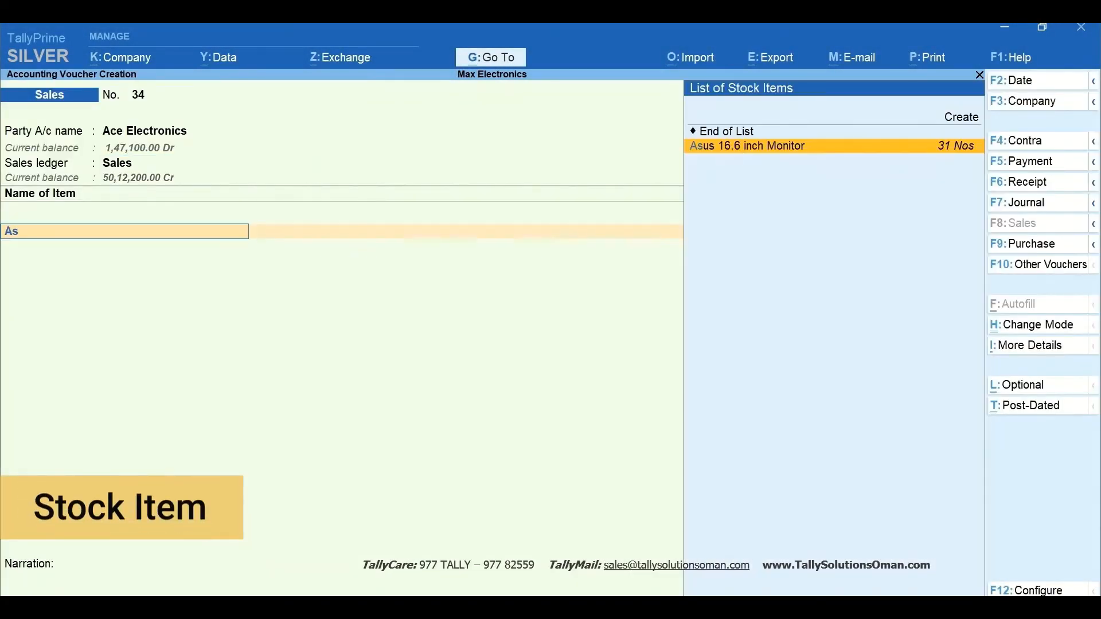
pyautogui.press('Return')
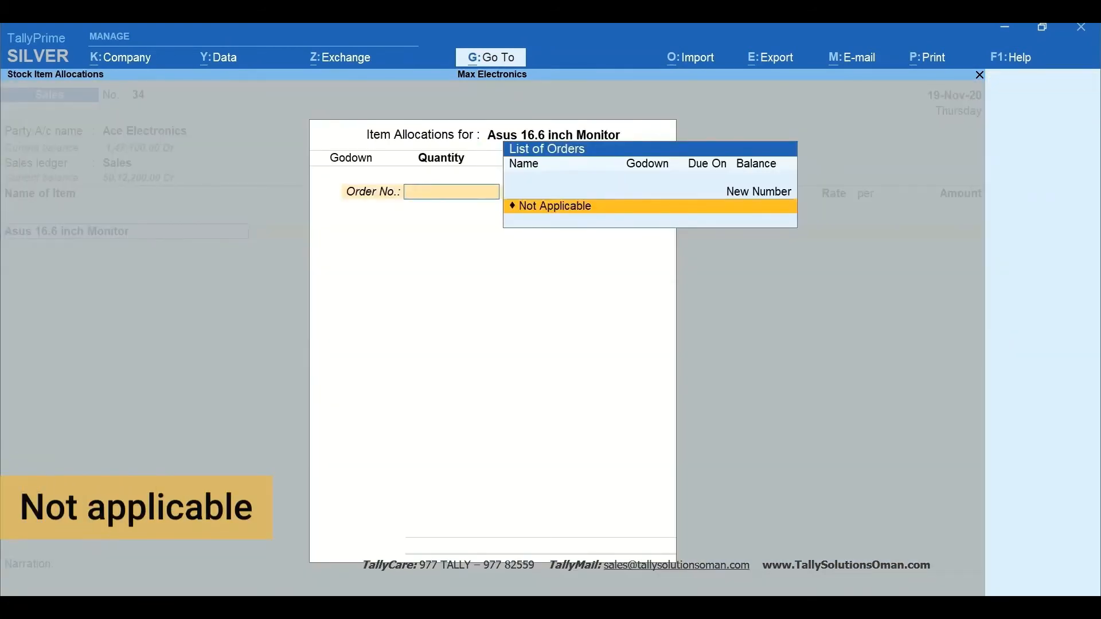
pyautogui.press('Return')
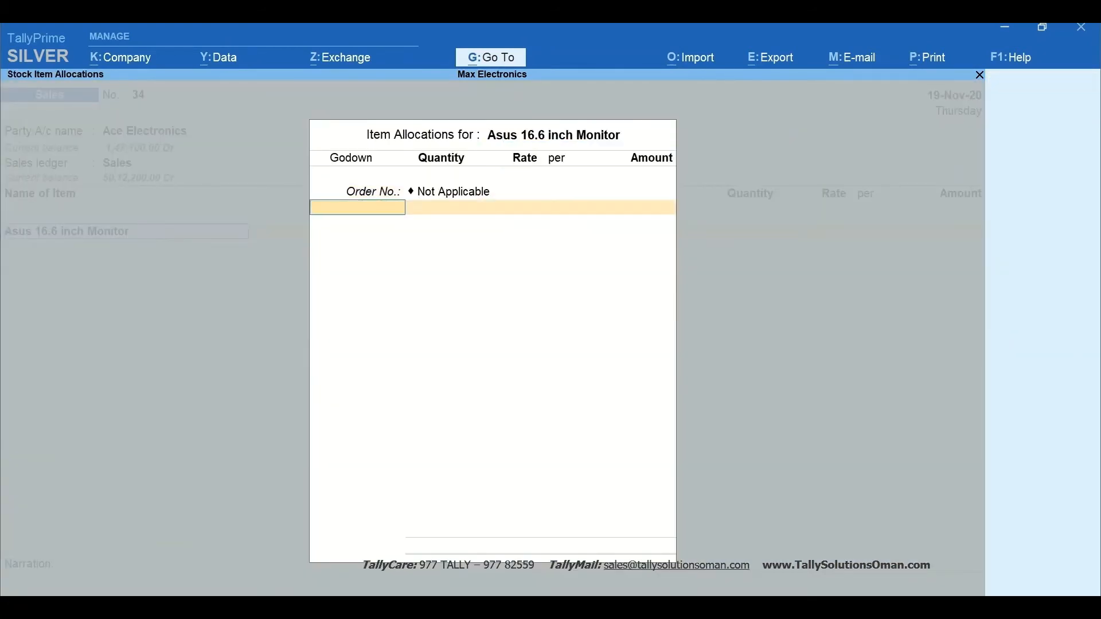
pyautogui.write('In')
pyautogui.press('Return')
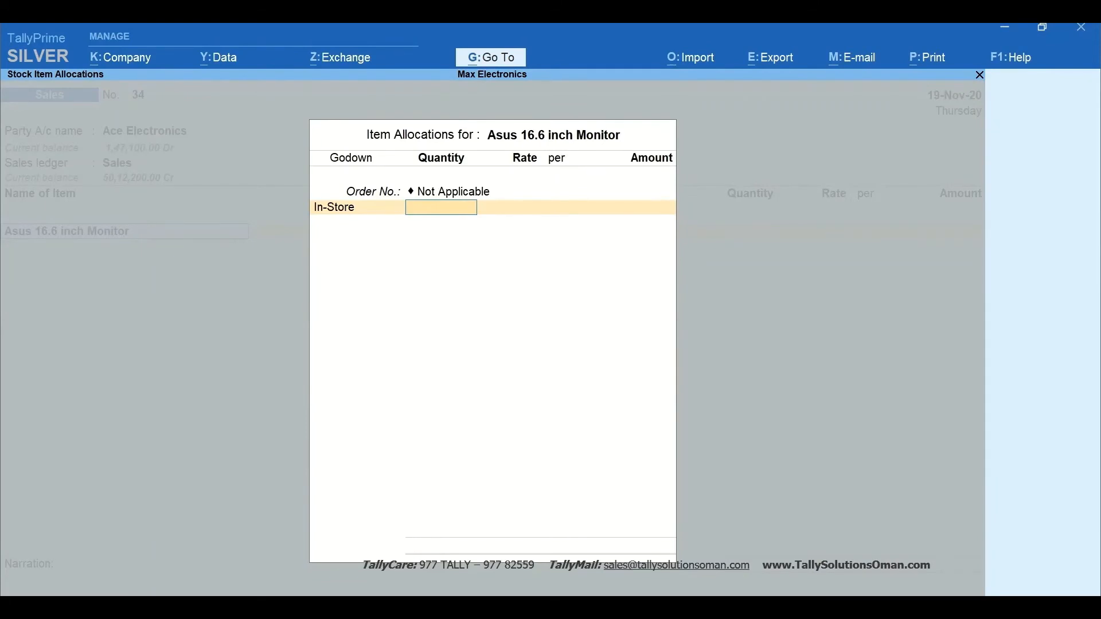
pyautogui.write('2')
pyautogui.press('Return')
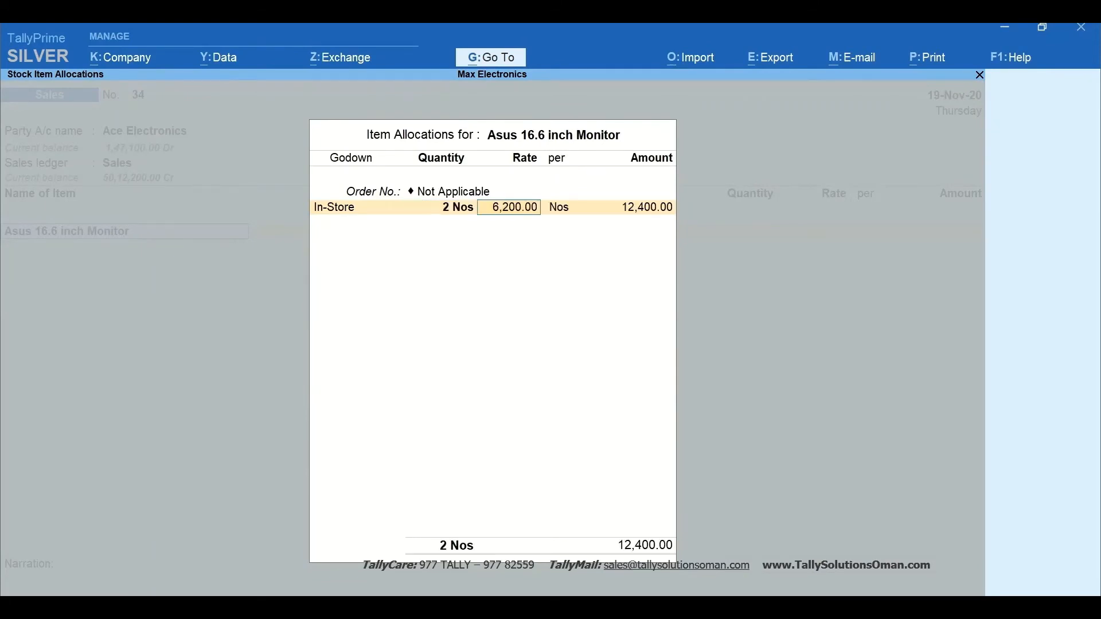
pyautogui.press('Return')
pyautogui.press('Return')
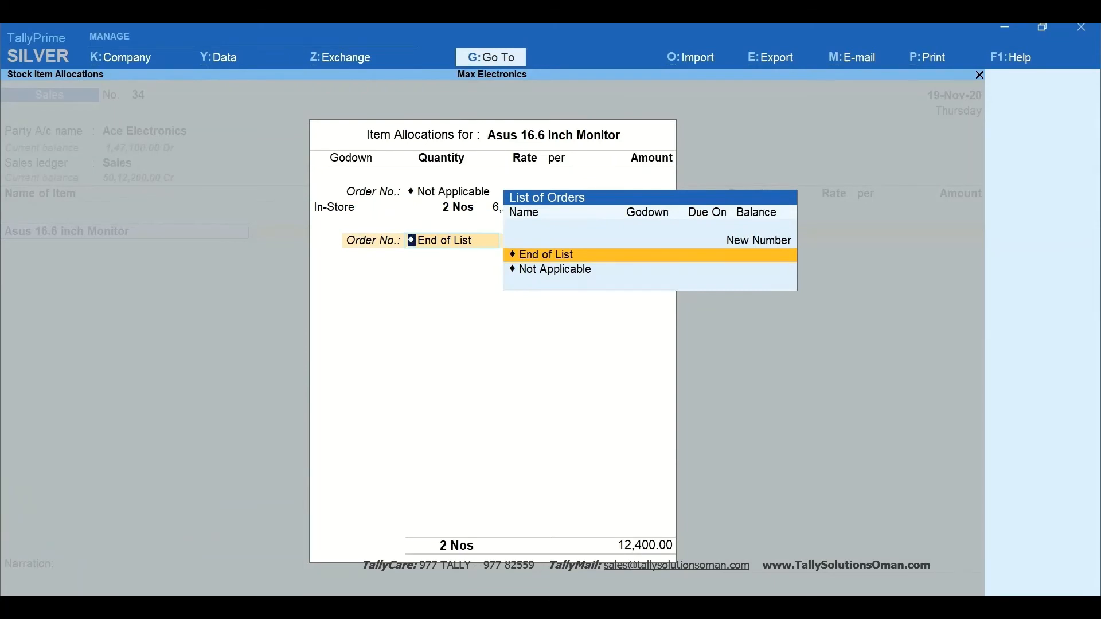
pyautogui.press('Return')
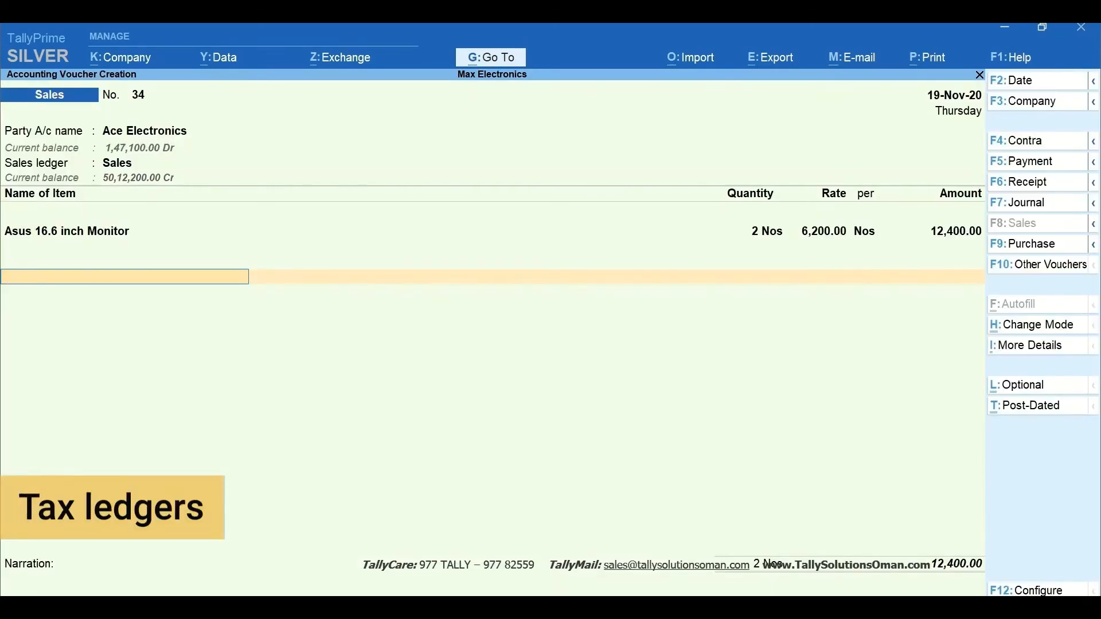
# End the ledger list without tax ledgers or a narration and save the sales voucher
pyautogui.press('Return')
pyautogui.press('Return')
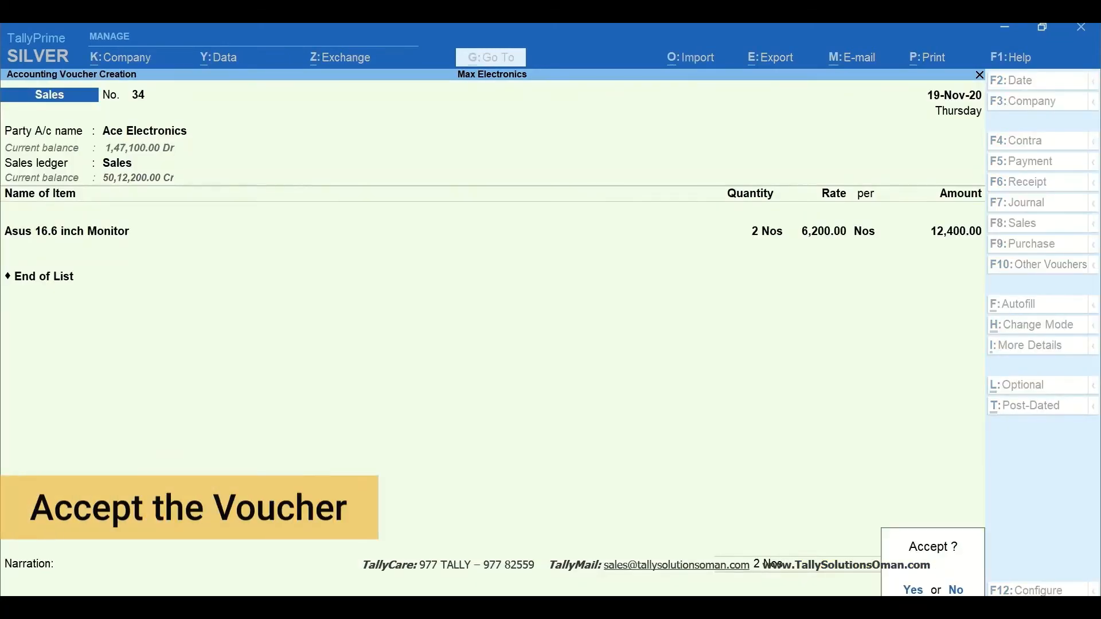
pyautogui.press('Return')
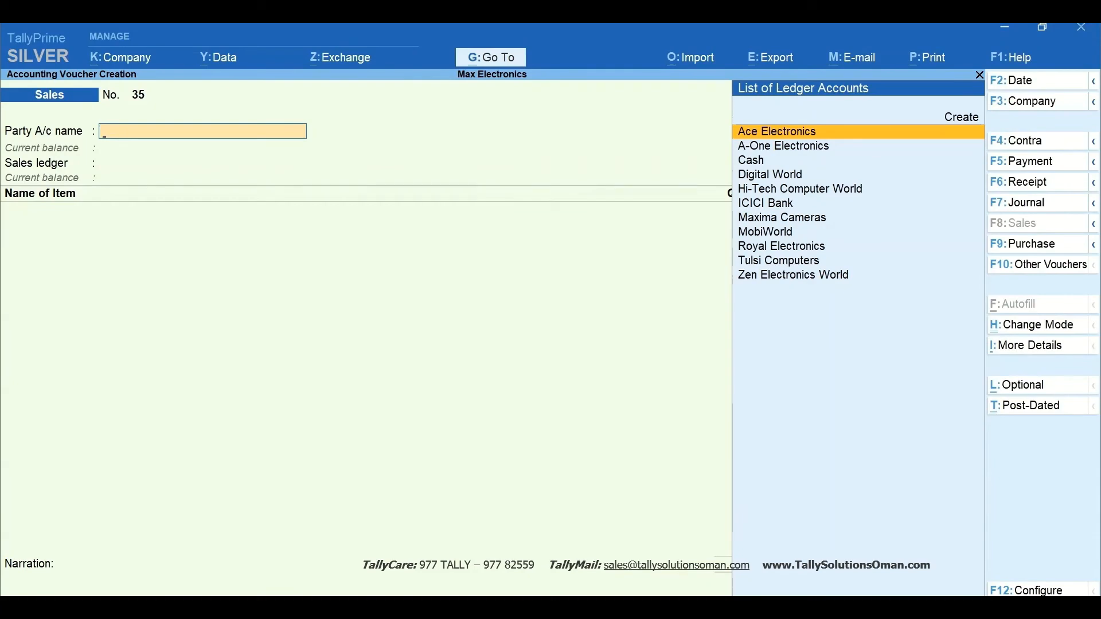
# Open the Godown Summary report for the Primary godown
pyautogui.hotkey('alt', 'g')
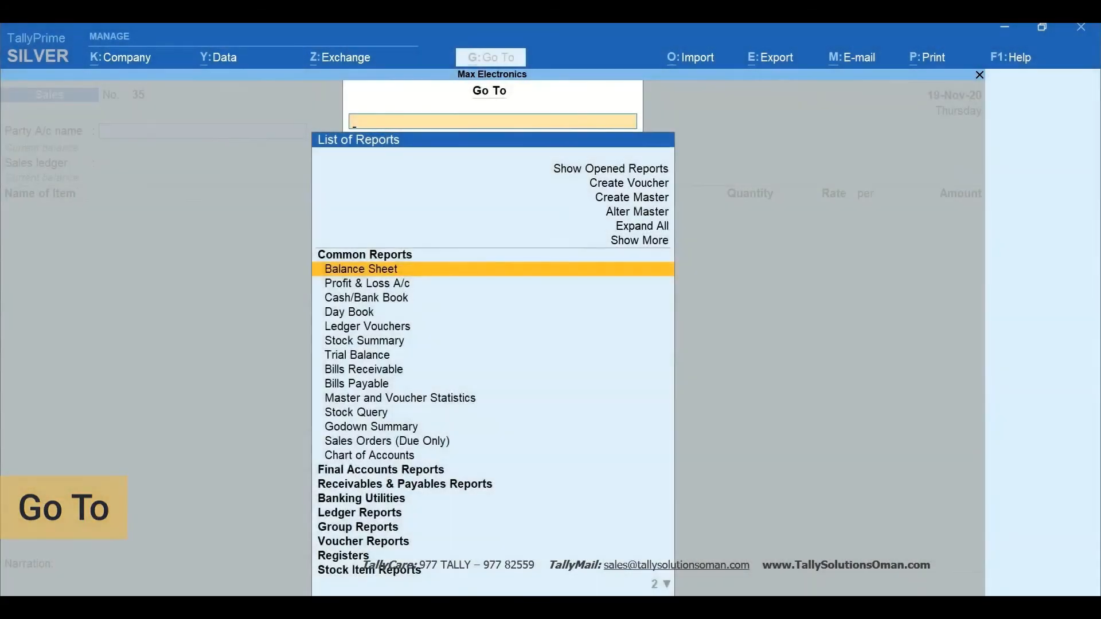
pyautogui.write('God')
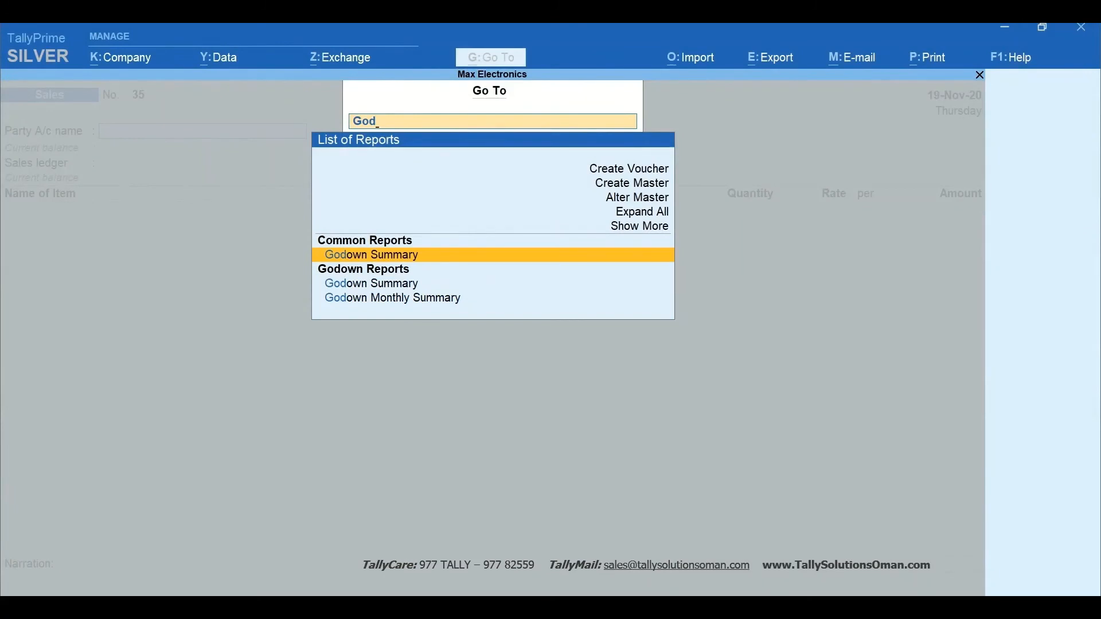
pyautogui.press('Return')
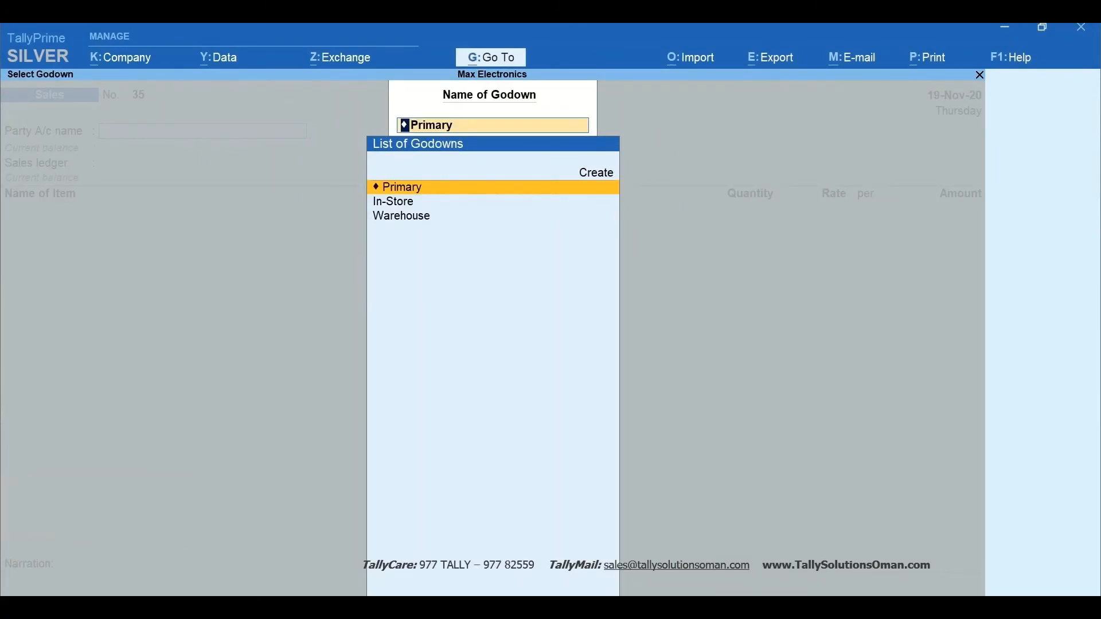
pyautogui.press('Return')
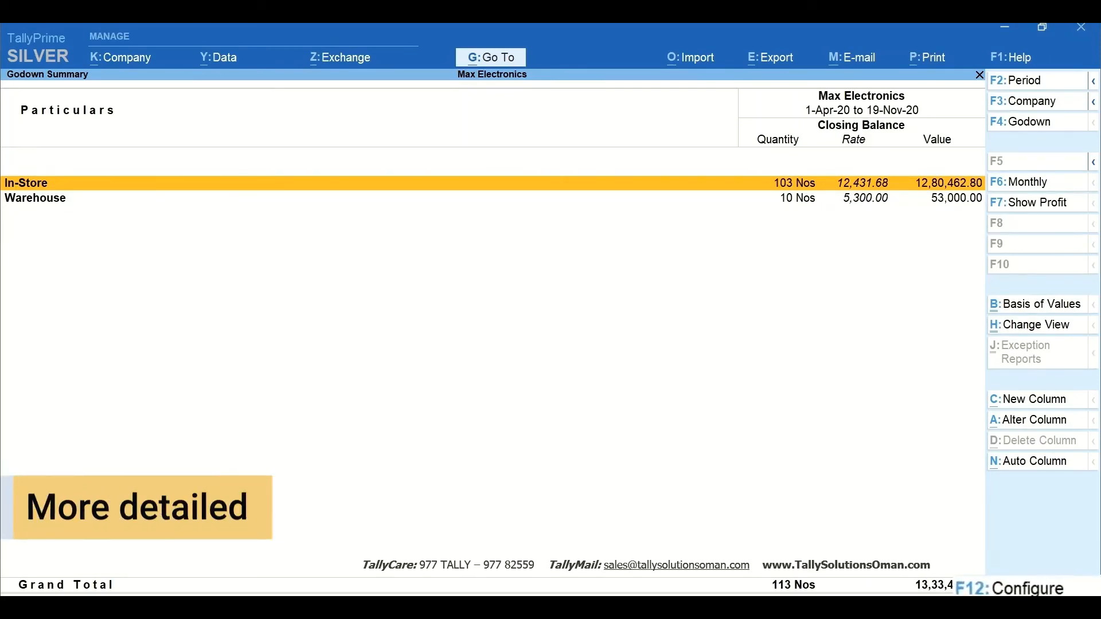
# Set the format of the Godown Summary report to Detailed in its configuration
pyautogui.press('F12')
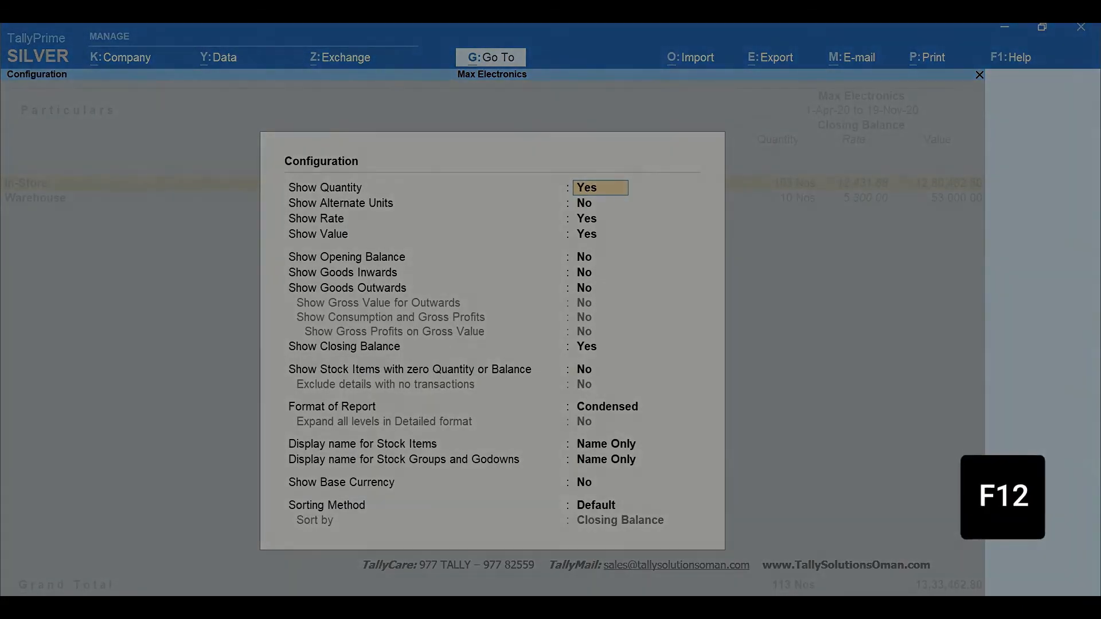
pyautogui.press('Down')
pyautogui.press('Down')
pyautogui.press('Down')
pyautogui.press('Down')
pyautogui.press('Down')
pyautogui.press('Down')
pyautogui.press('Down')
pyautogui.press('Down')
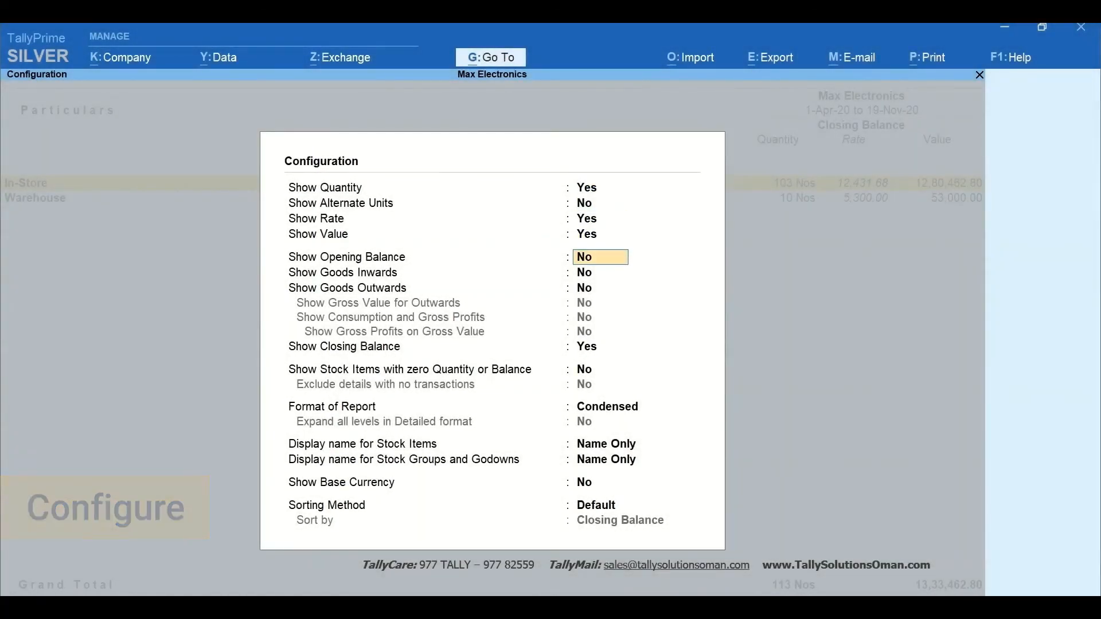
pyautogui.press('Down')
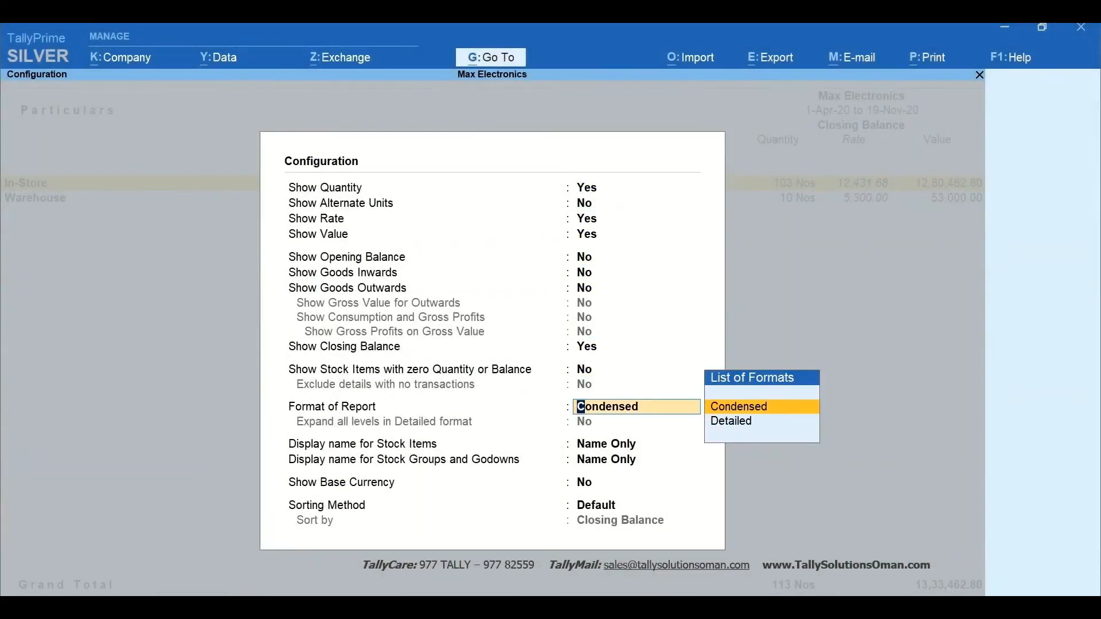
pyautogui.press('Down')
pyautogui.press('Return')
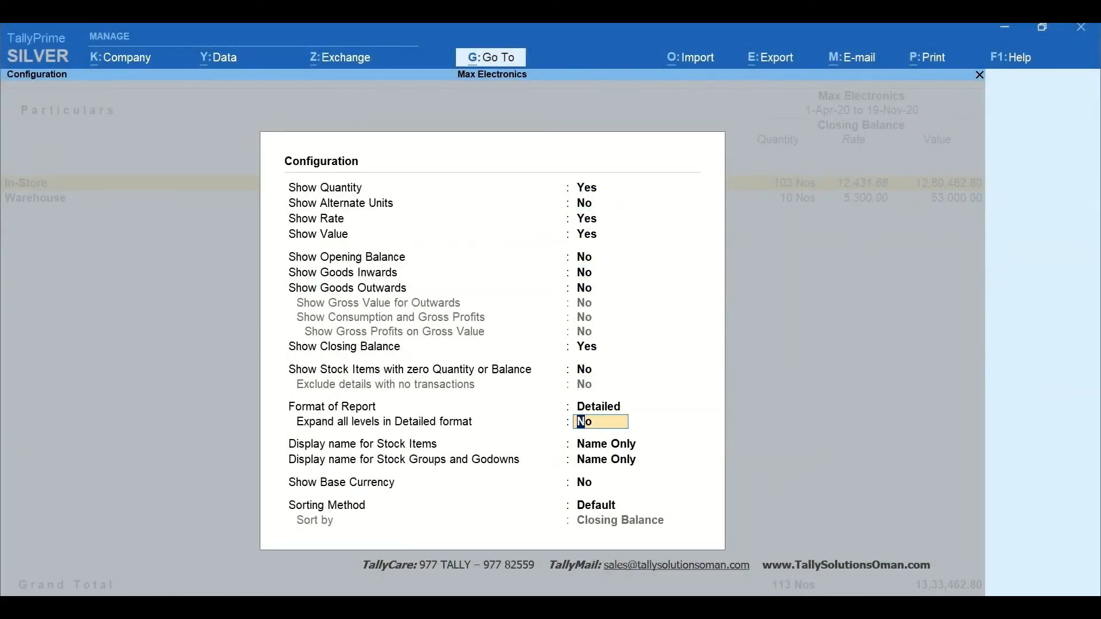
# Enable expanding all levels in Detailed format, keep the remaining options, and accept the report configuration
pyautogui.write('y')
pyautogui.press('Return')
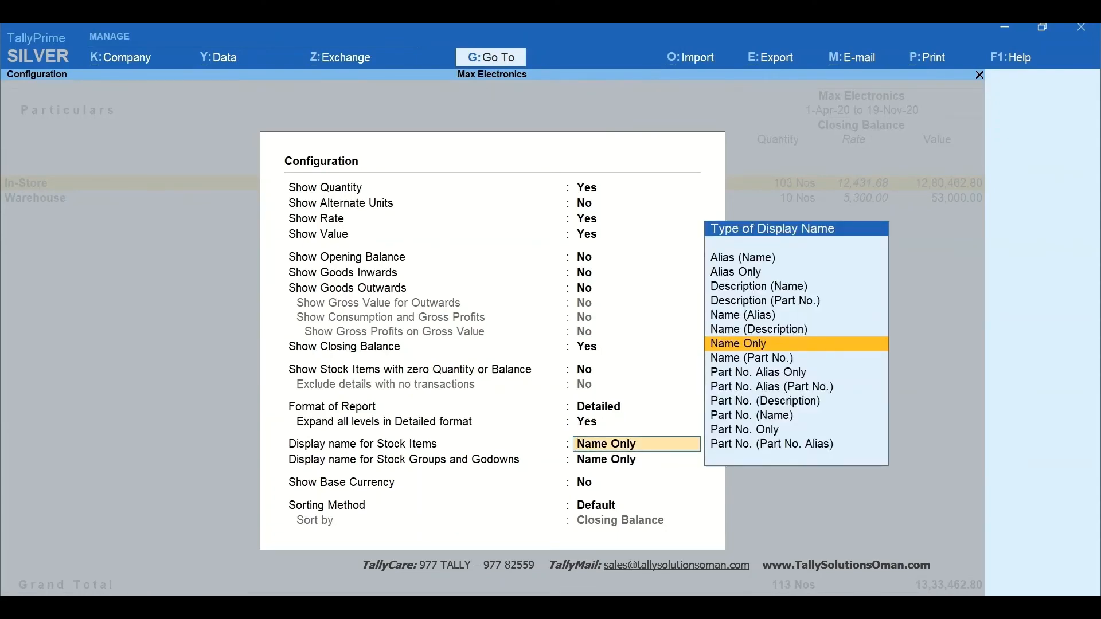
pyautogui.press('Return')
pyautogui.press('Return')
pyautogui.press('Return')
pyautogui.press('Return')
# Drill down from the In-Store Processors group to the Interl Core 17-9700k Processor's monthly summary and its November vouchers
pyautogui.press('Down')
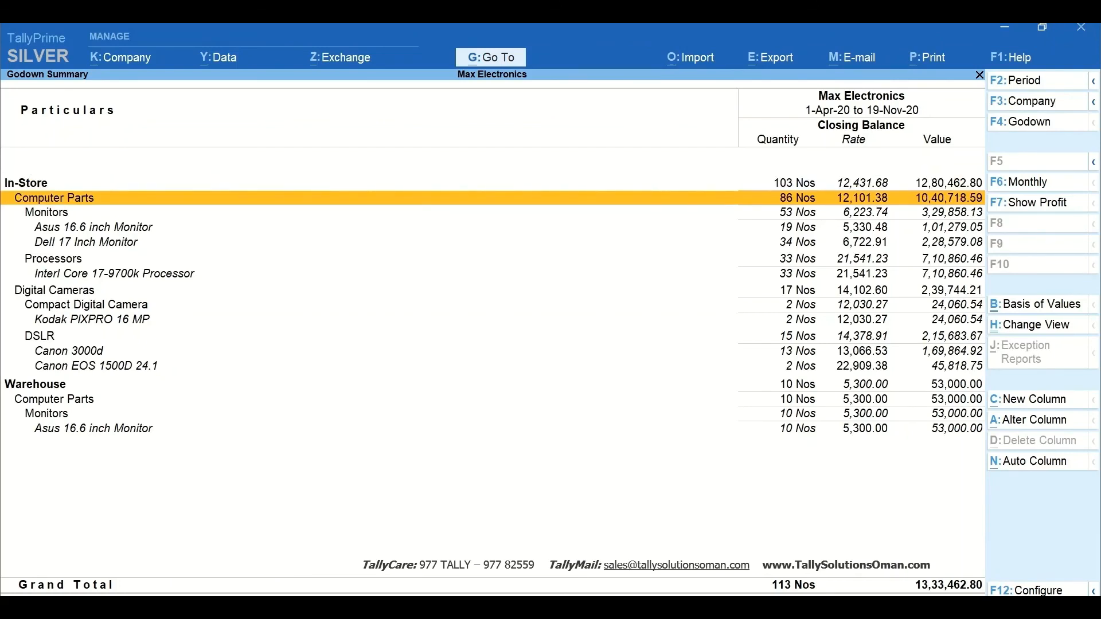
pyautogui.press('Down')
pyautogui.press('Down')
pyautogui.press('Down')
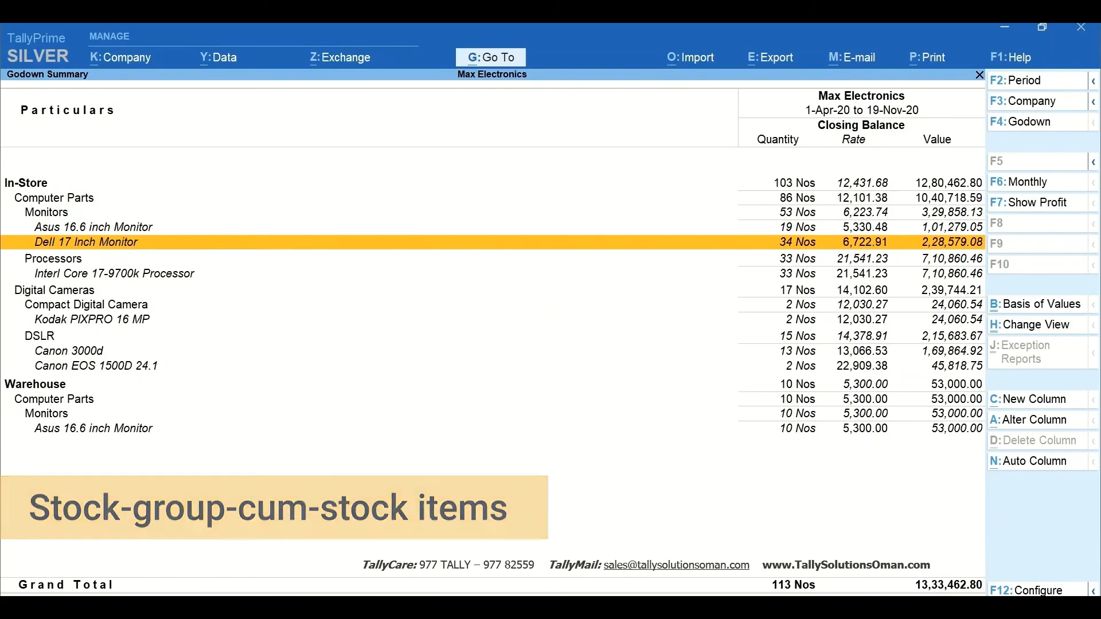
pyautogui.press('Down')
pyautogui.press('Return')
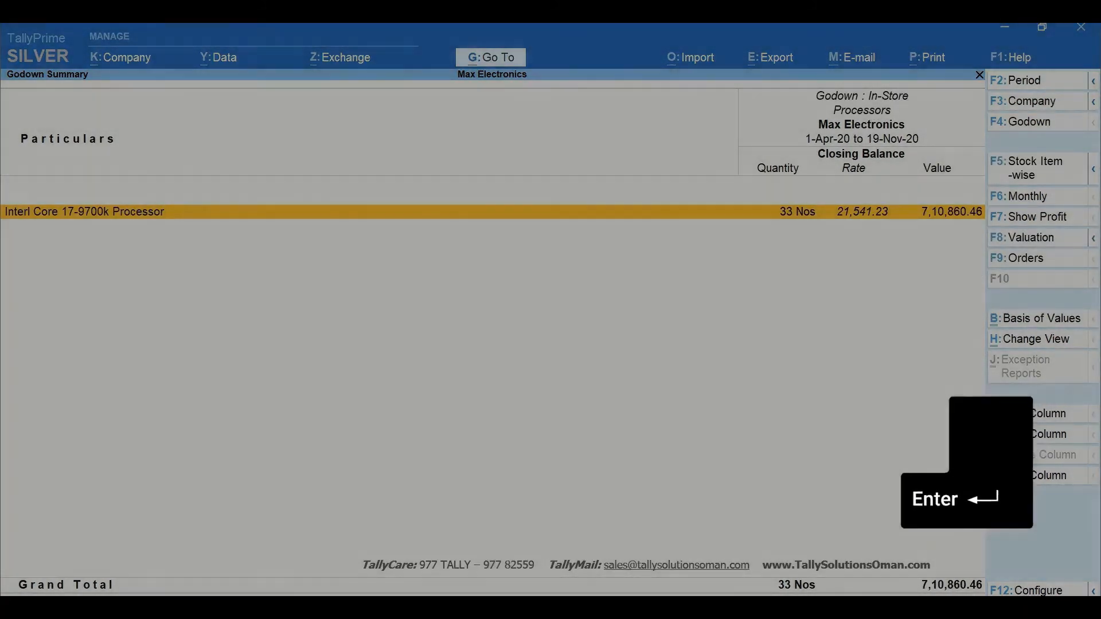
pyautogui.press('Return')
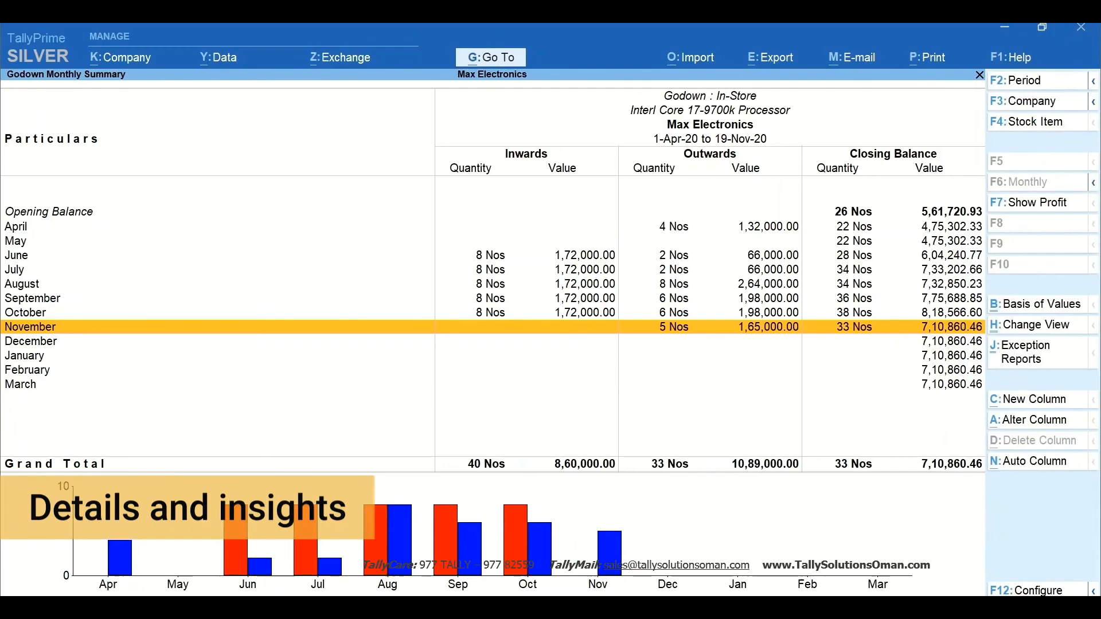
pyautogui.press('Return')
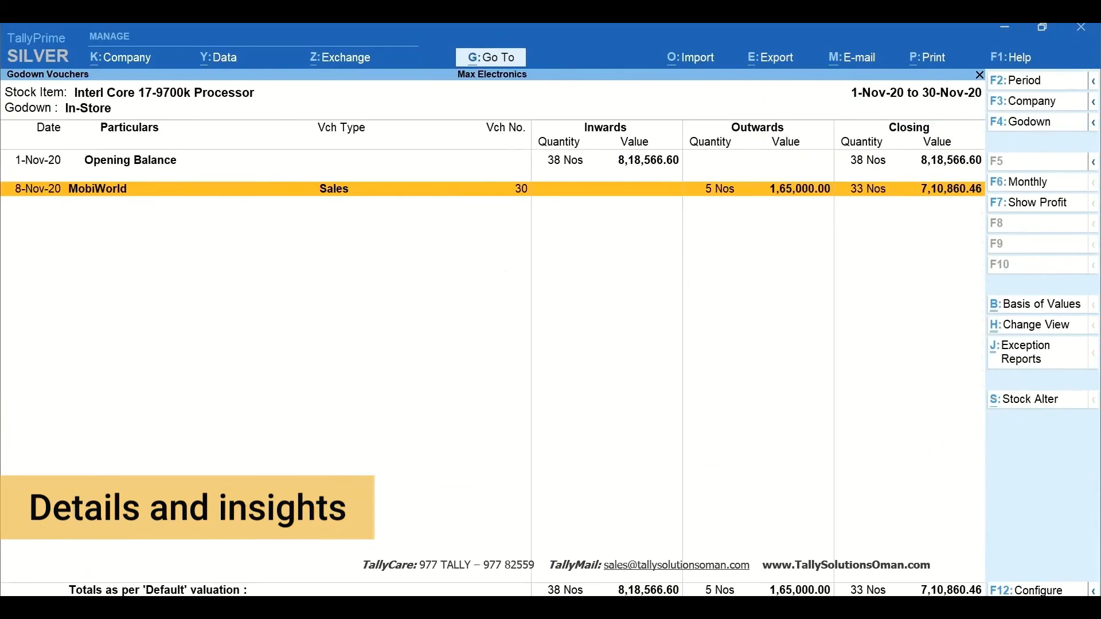